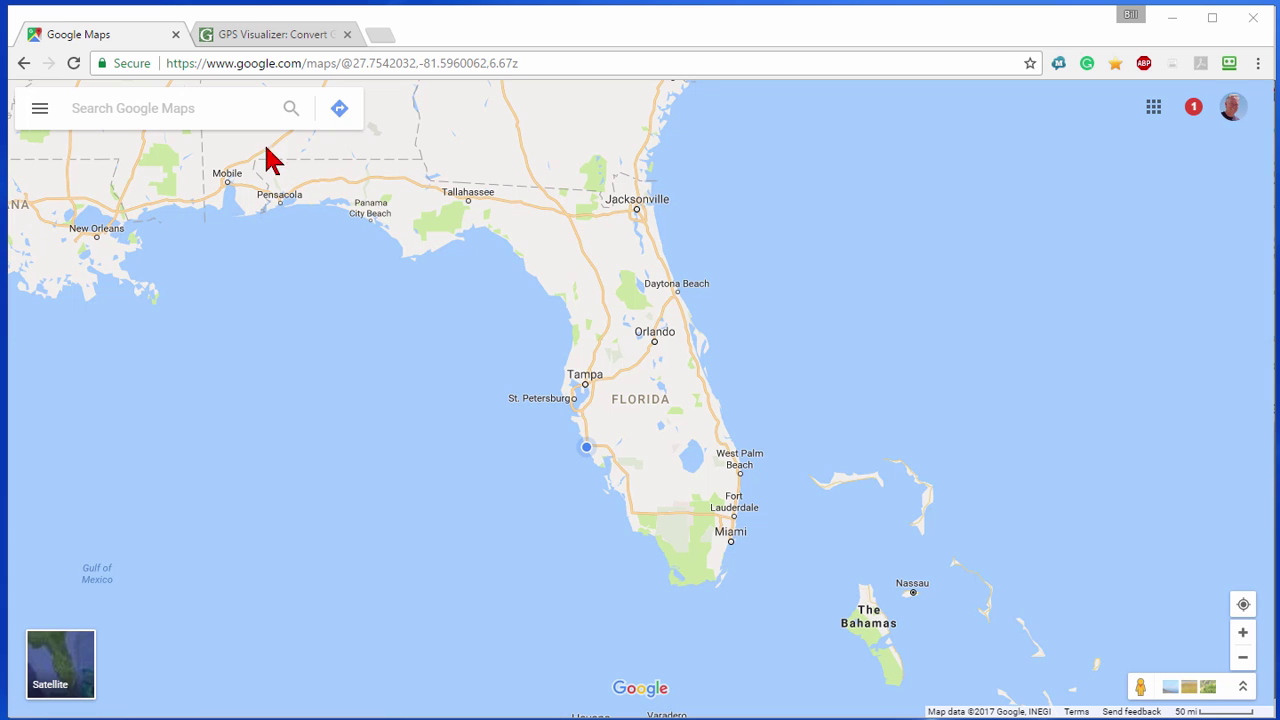
Step: Route from 'venice, fl' to Manatee Springs State Park and show the route options
click(226, 105)
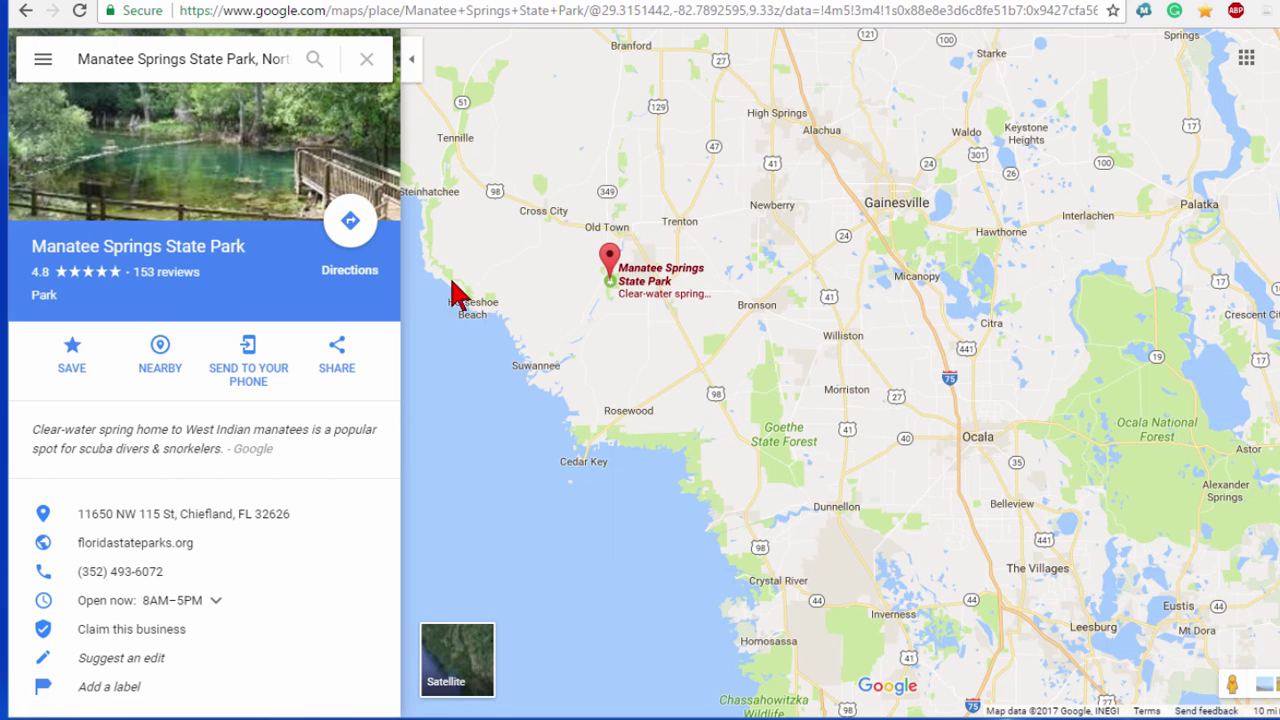
click(356, 272)
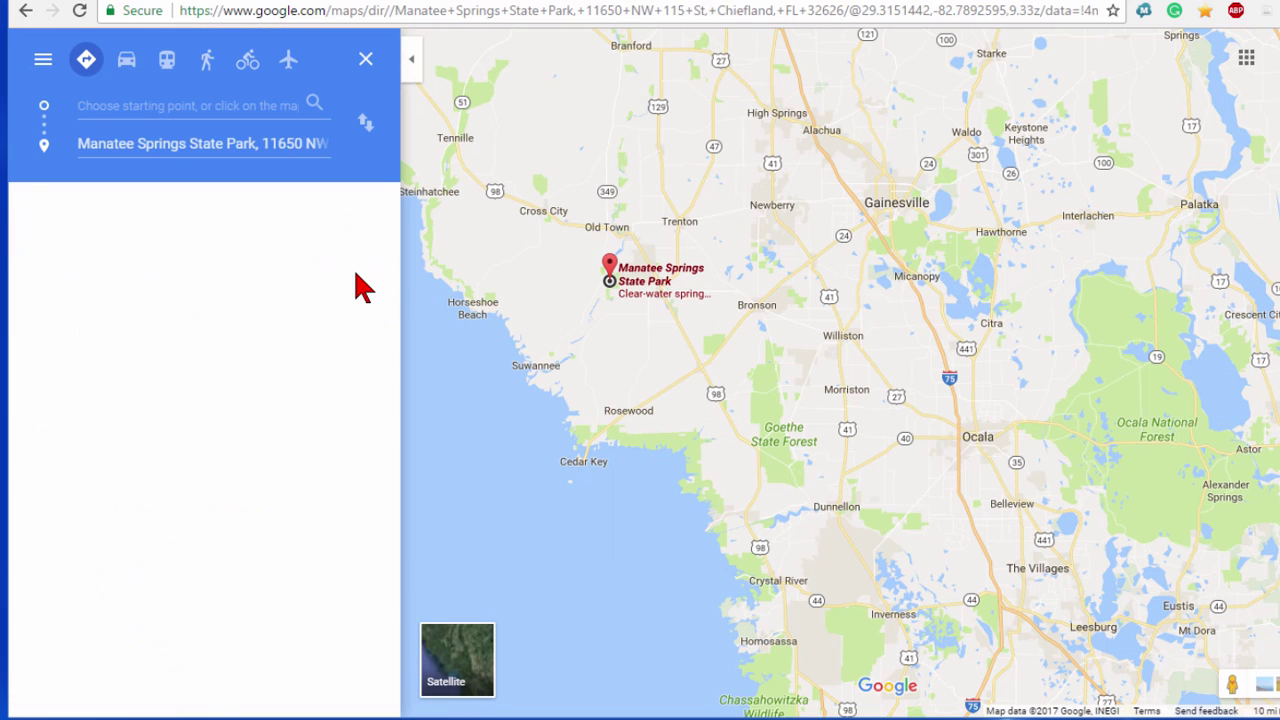
text(venice, fl)
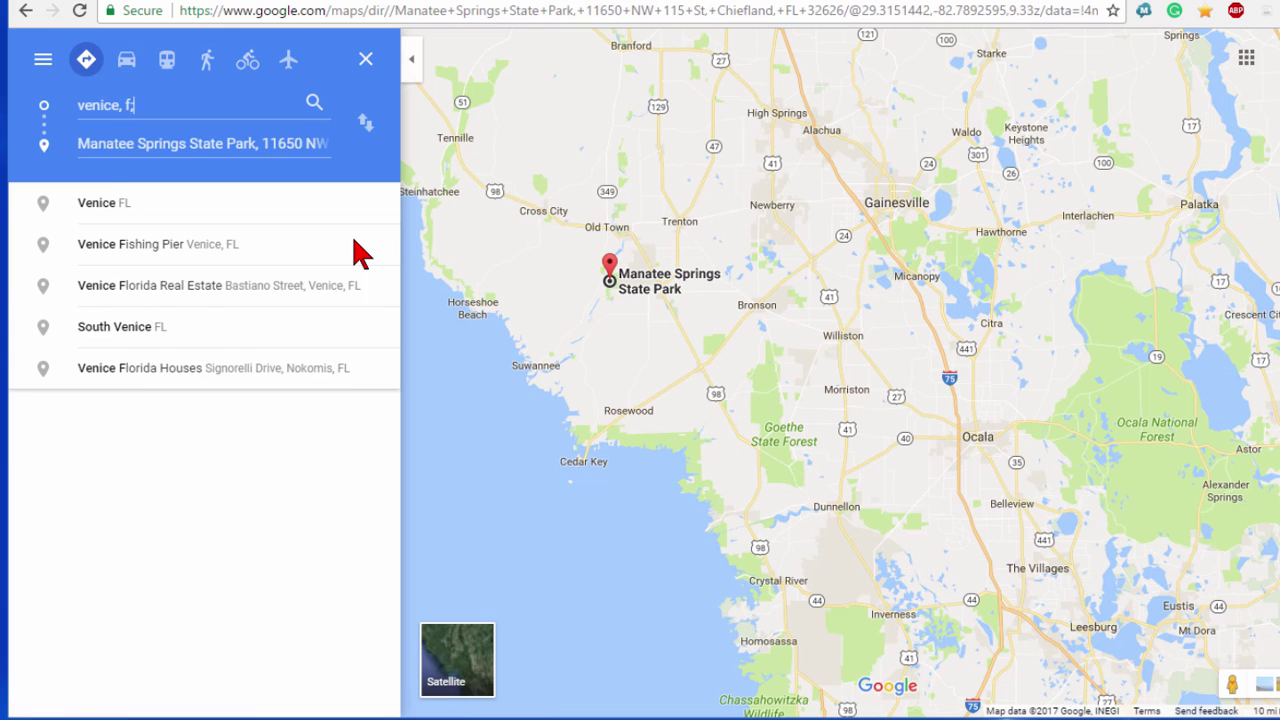
key(Return)
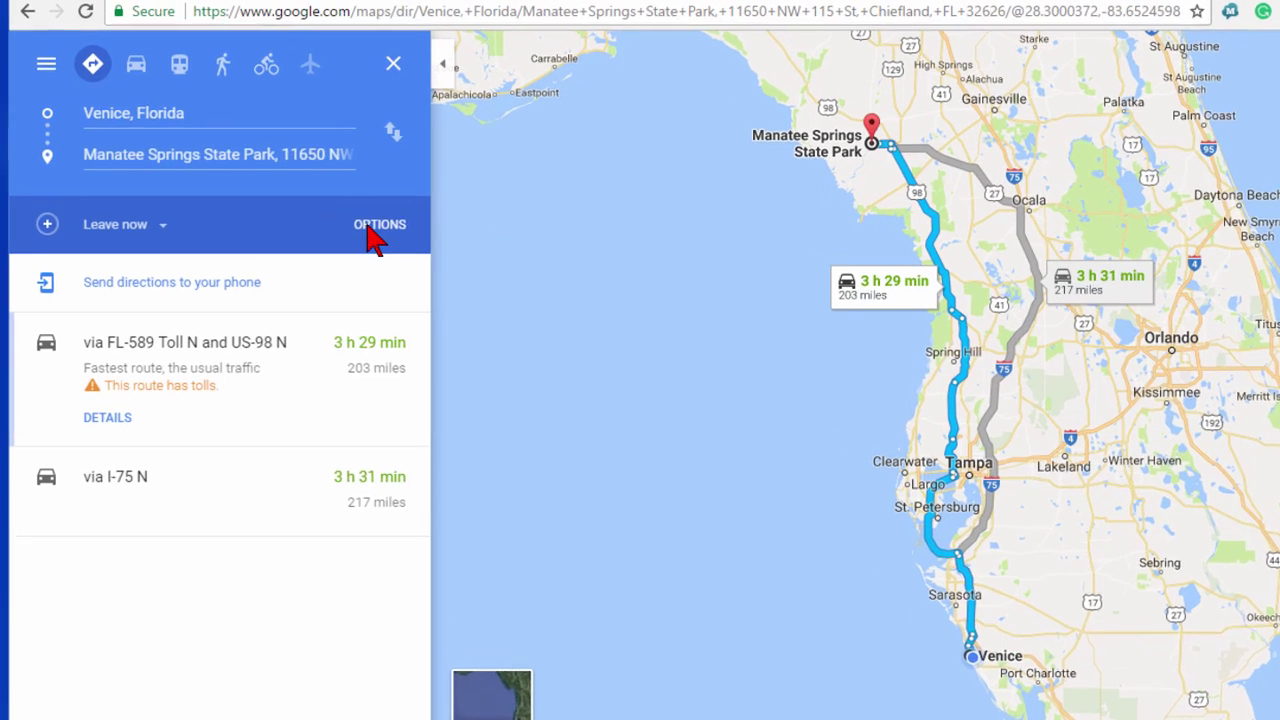
click(352, 209)
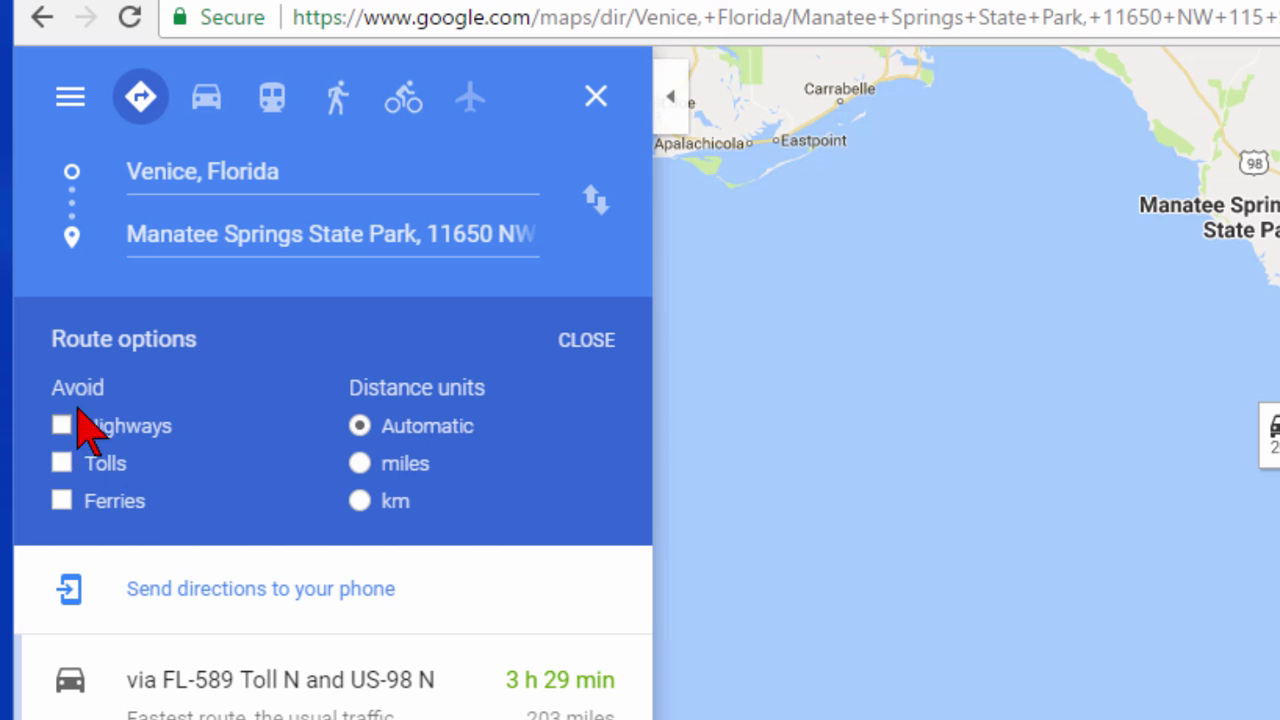
Step: Tick Avoid Highways in the route options and close them
click(62, 426)
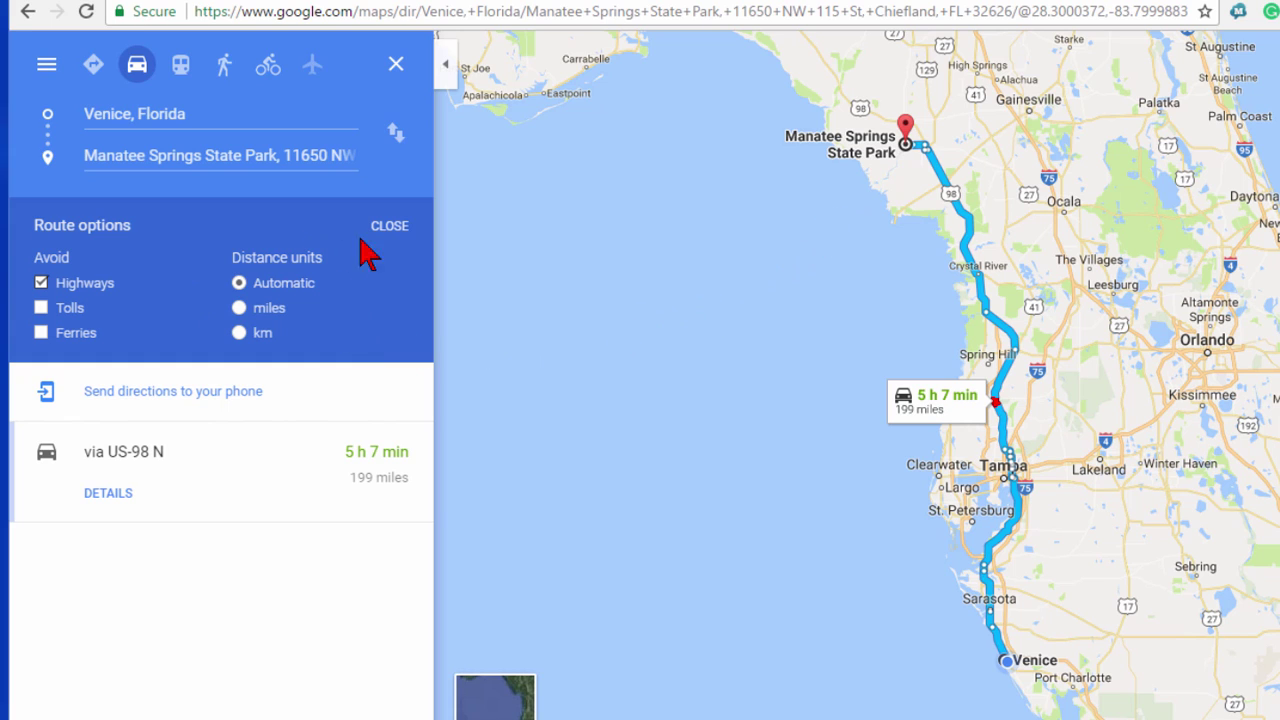
click(390, 228)
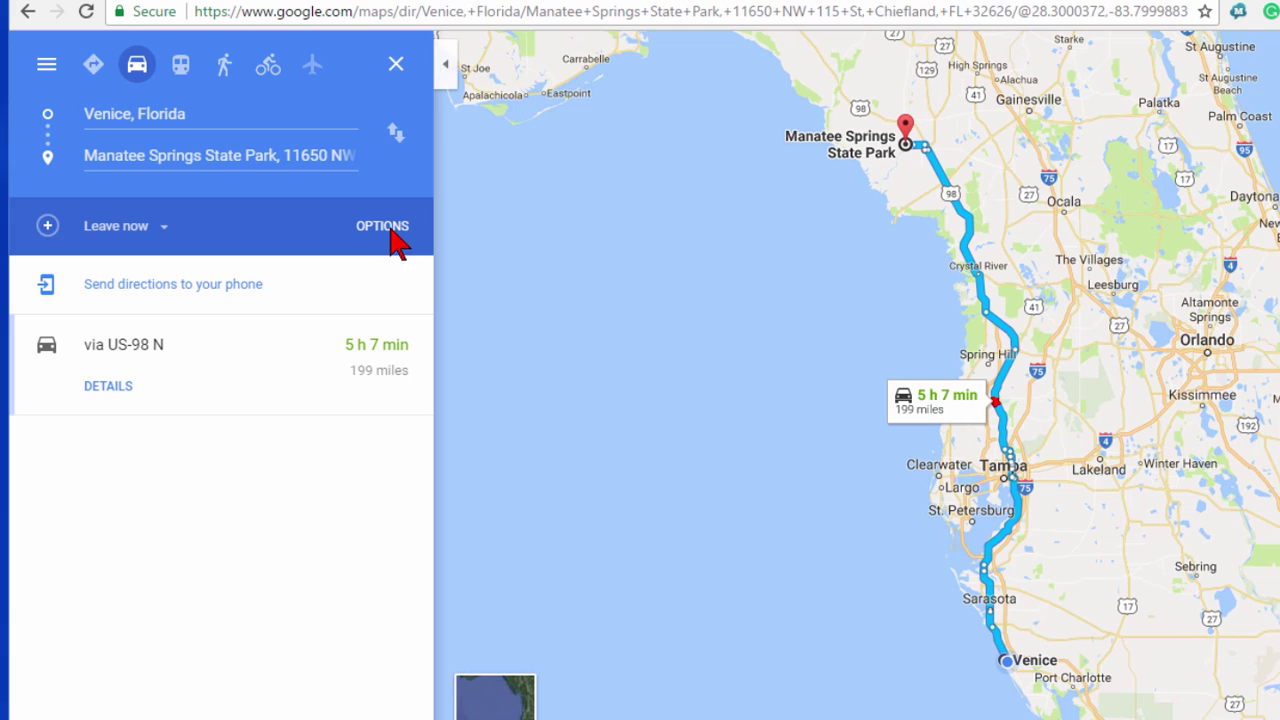
Step: Add stops at St. Joseph Peninsula and Gulf Shores Public Beach, then enter 'cole' for a fifth stop
click(47, 226)
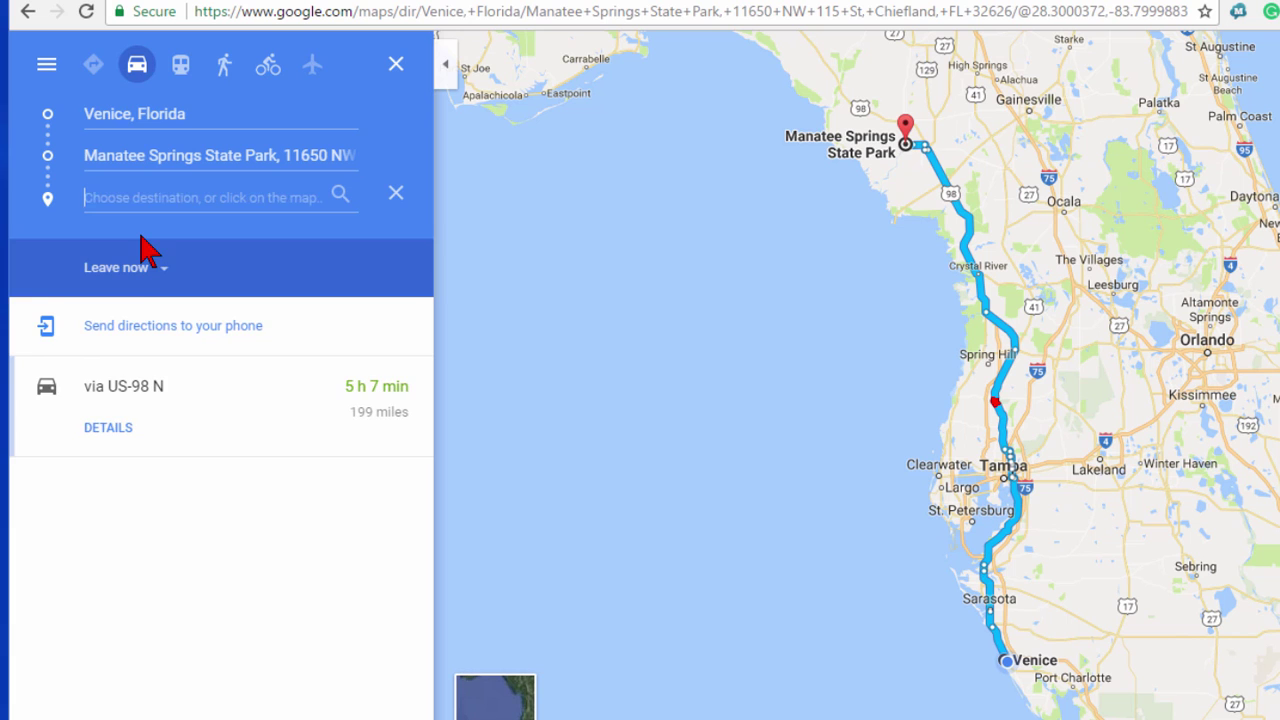
text(st jos)
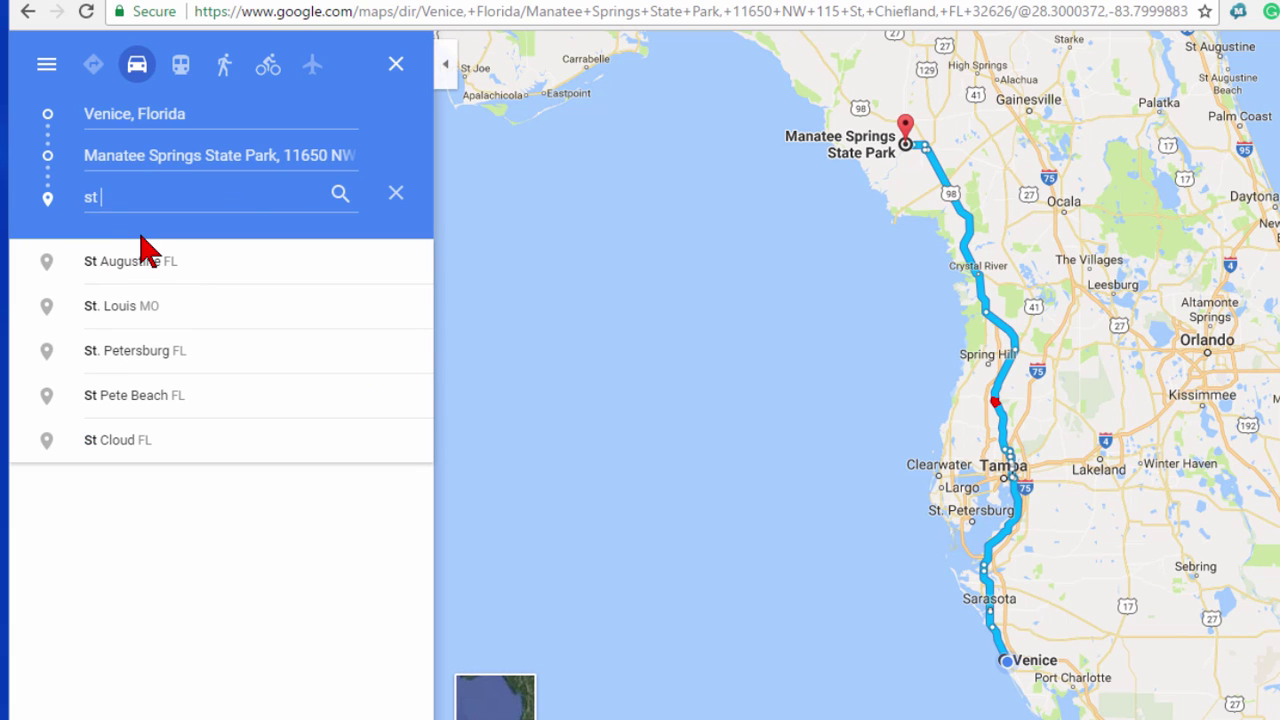
click(268, 268)
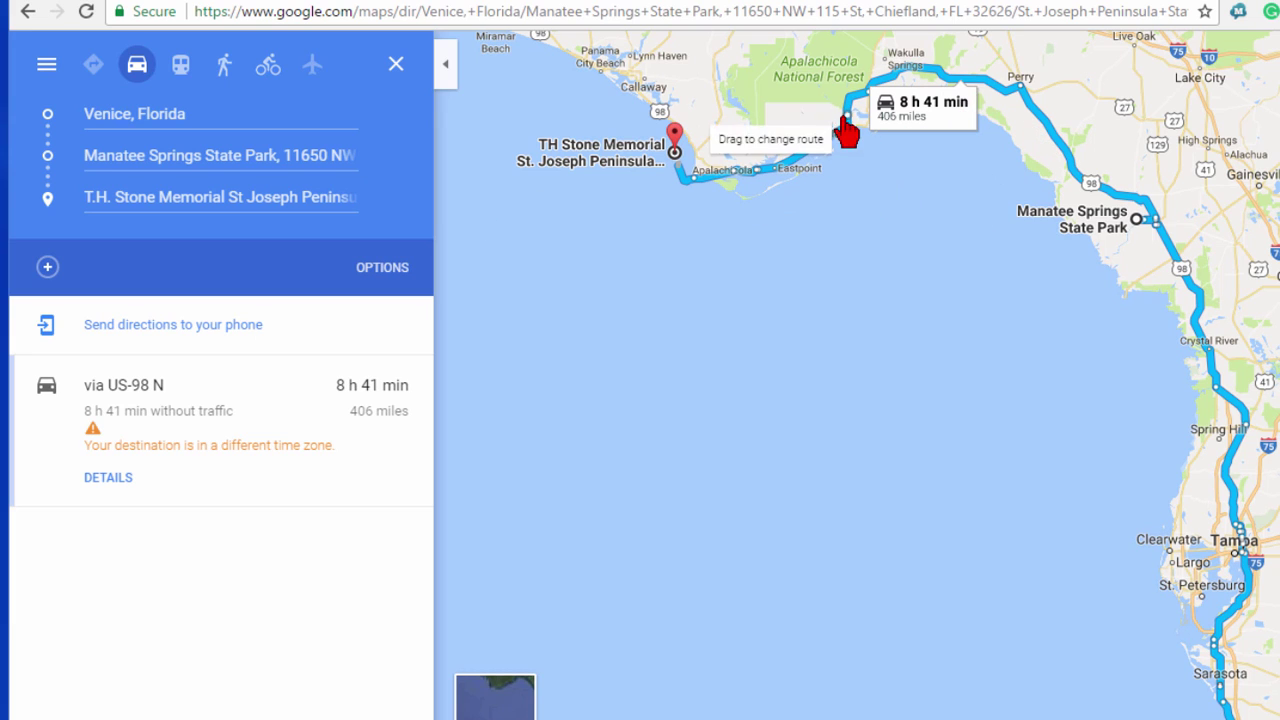
click(47, 270)
text(gulf)
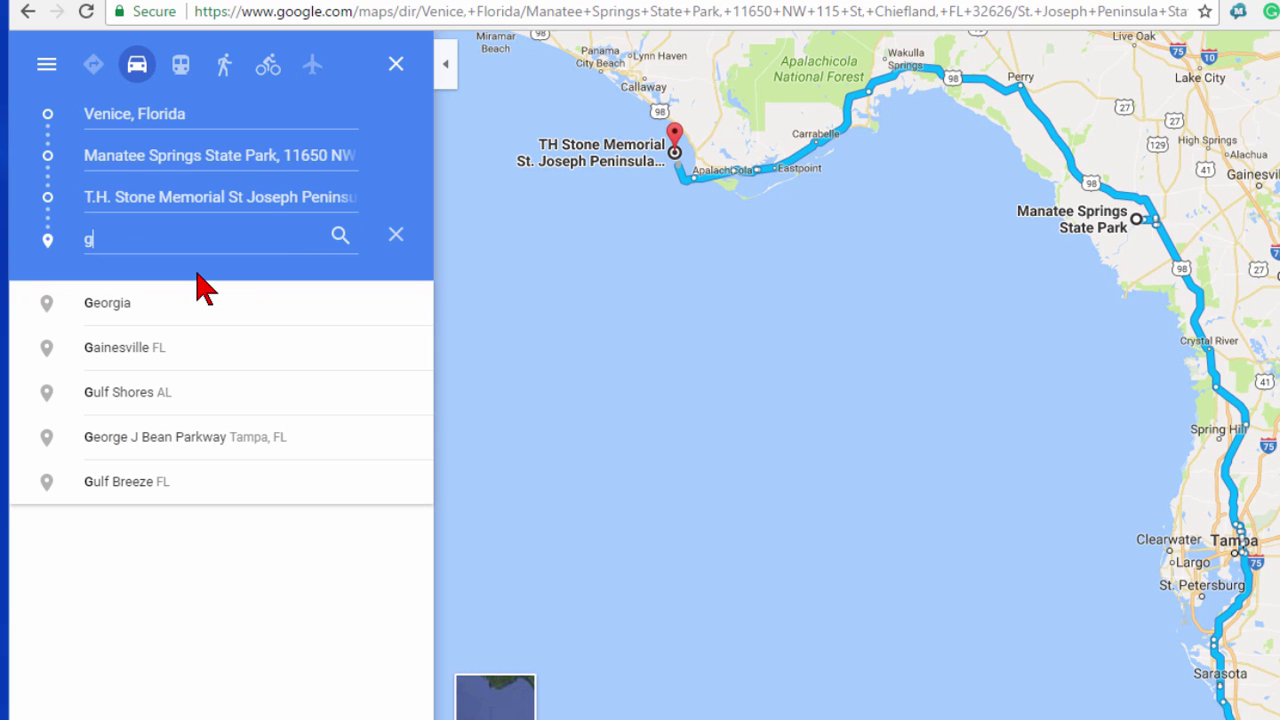
click(199, 300)
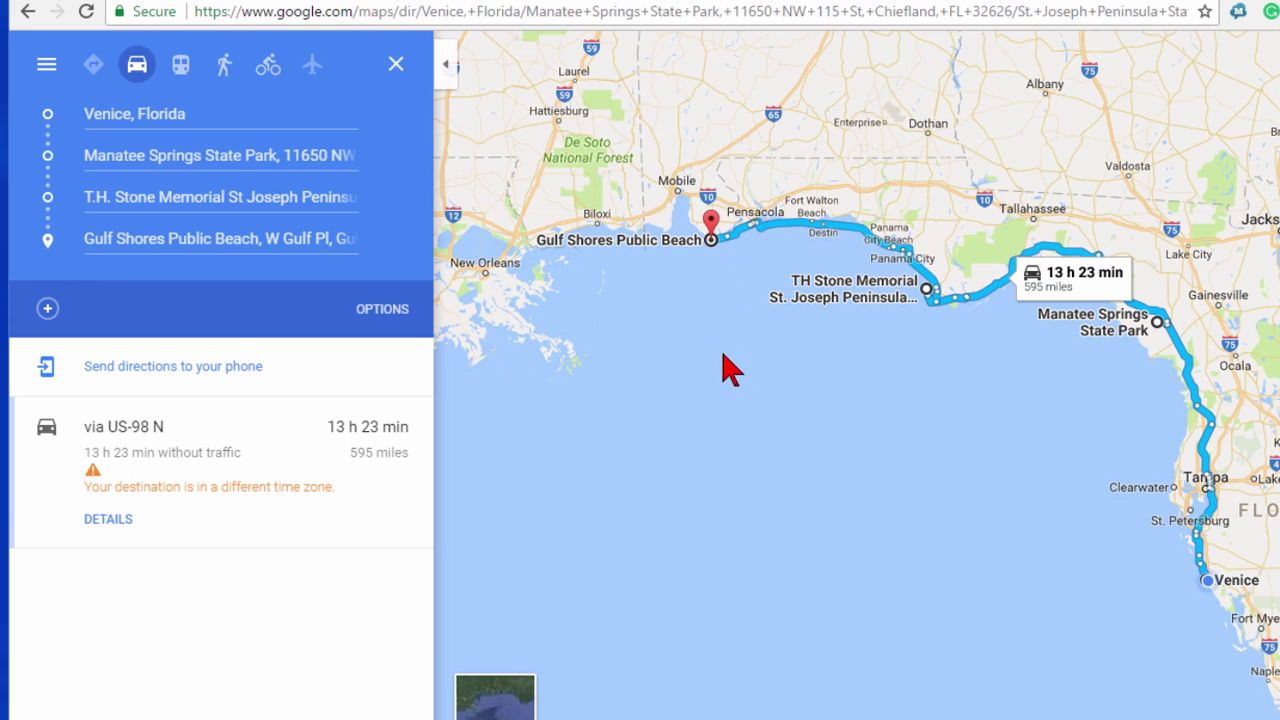
click(50, 312)
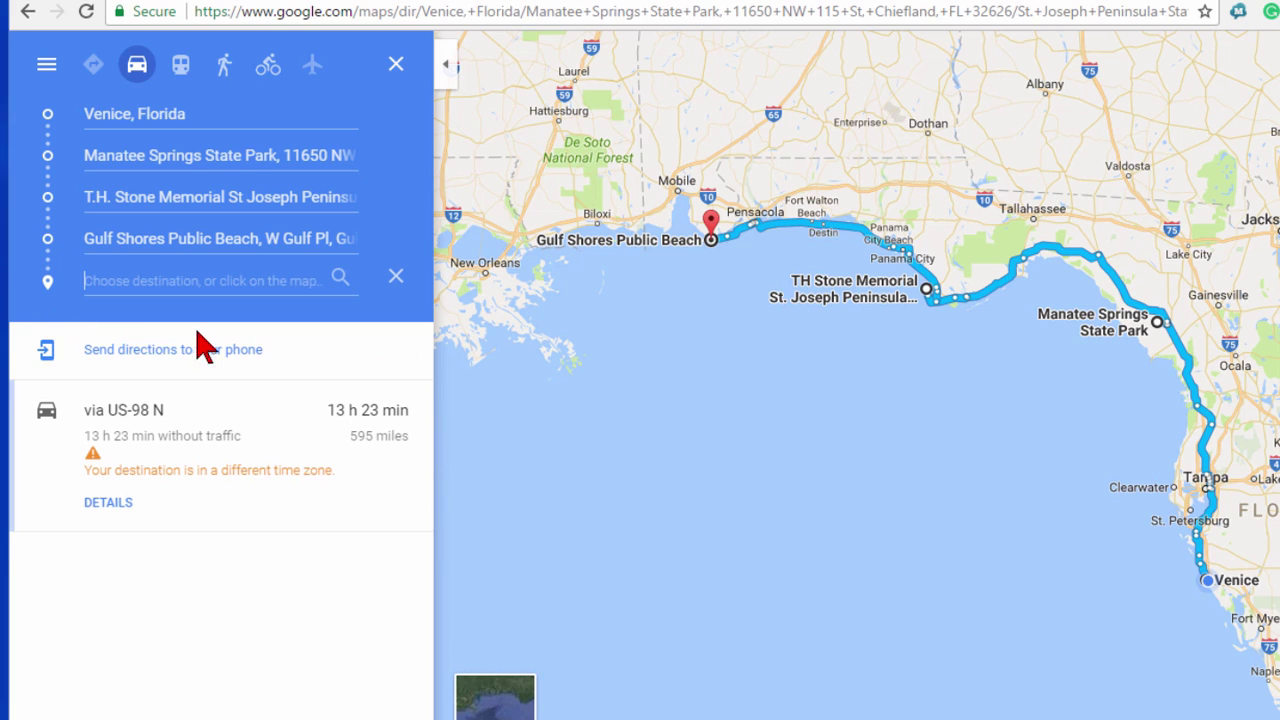
text(cole)
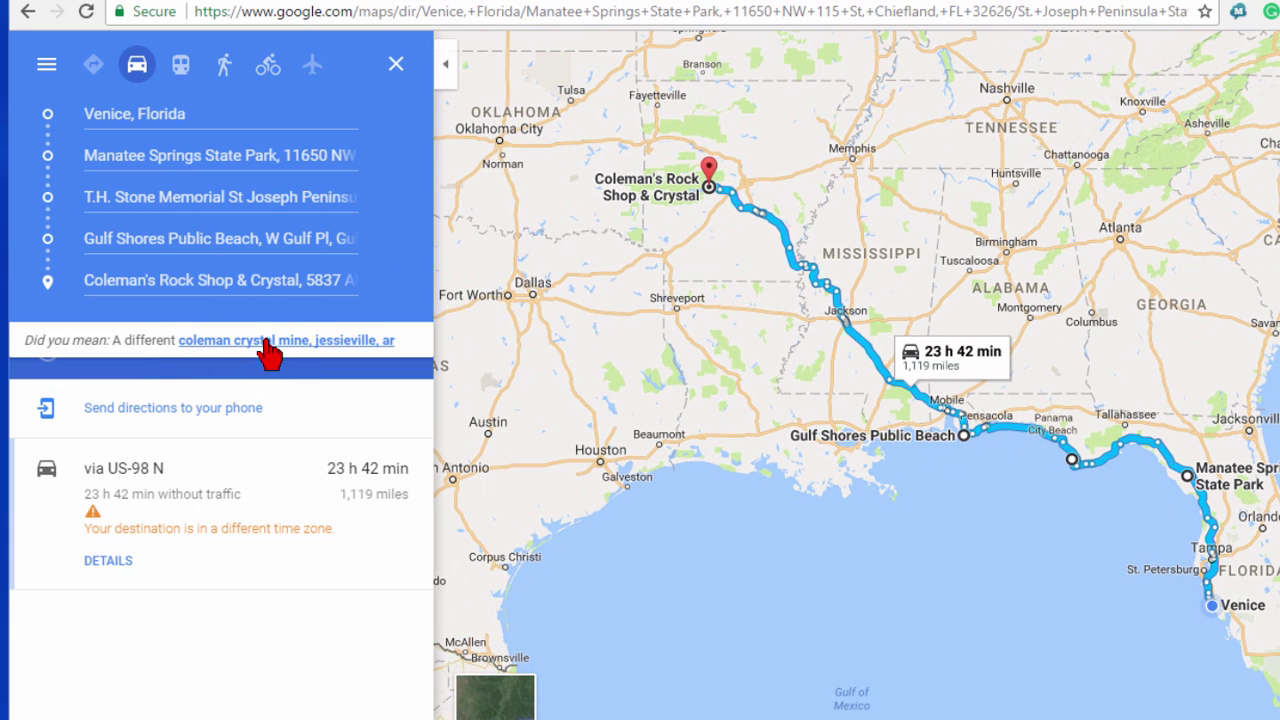
Step: Make Ron Coleman Mining the final stop and drag the route near Jackson, Mississippi to reroute it
click(266, 341)
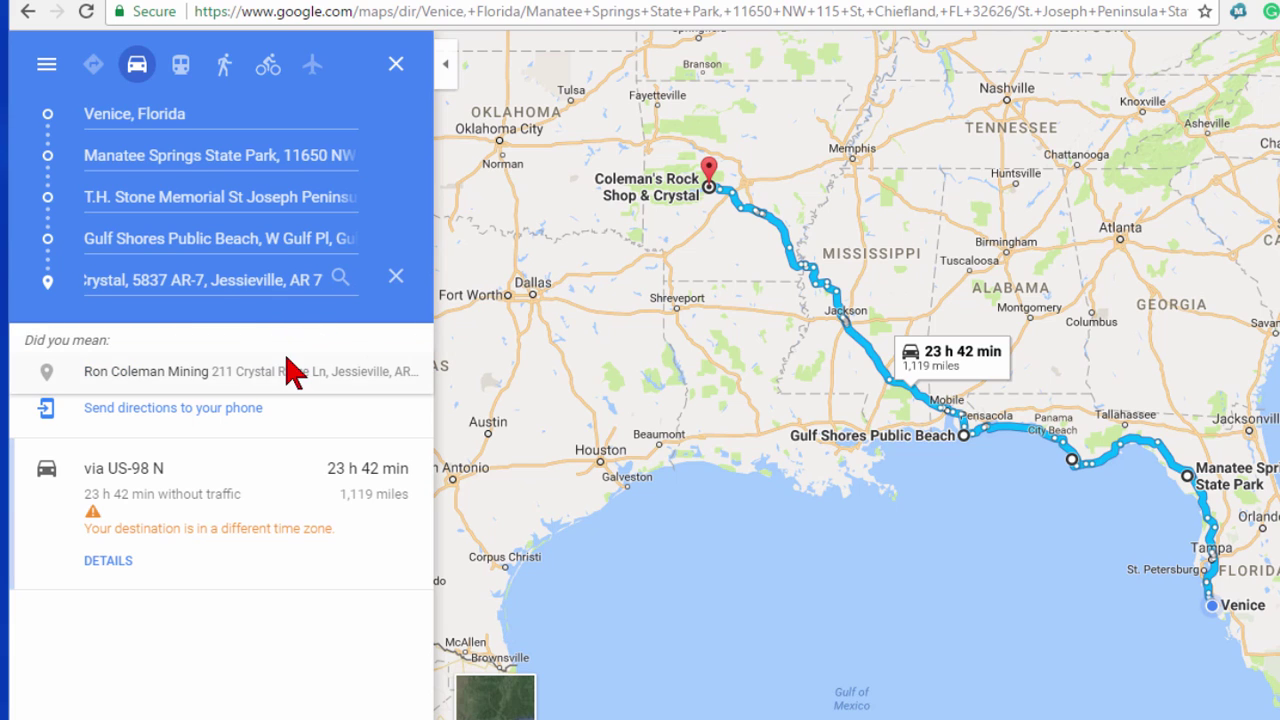
click(290, 368)
scroll(1088, 580, up, 3)
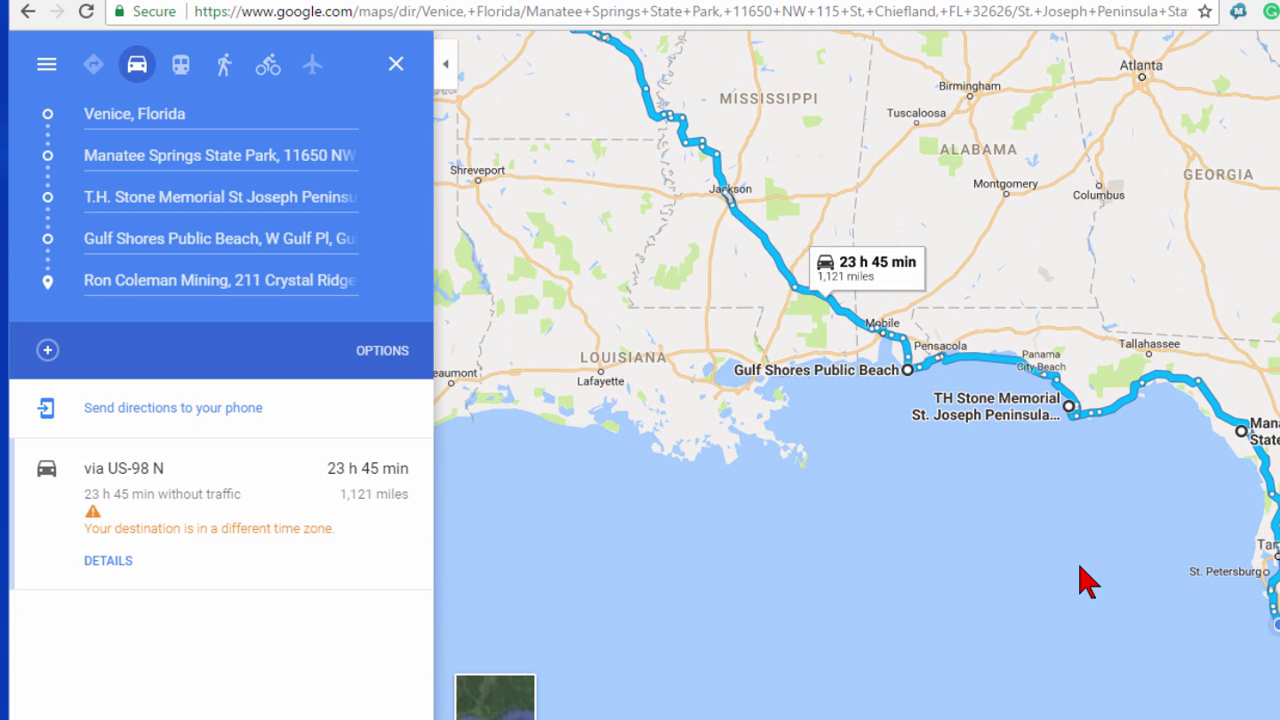
scroll(1080, 575, down, 1)
scroll(1080, 575, down, 2)
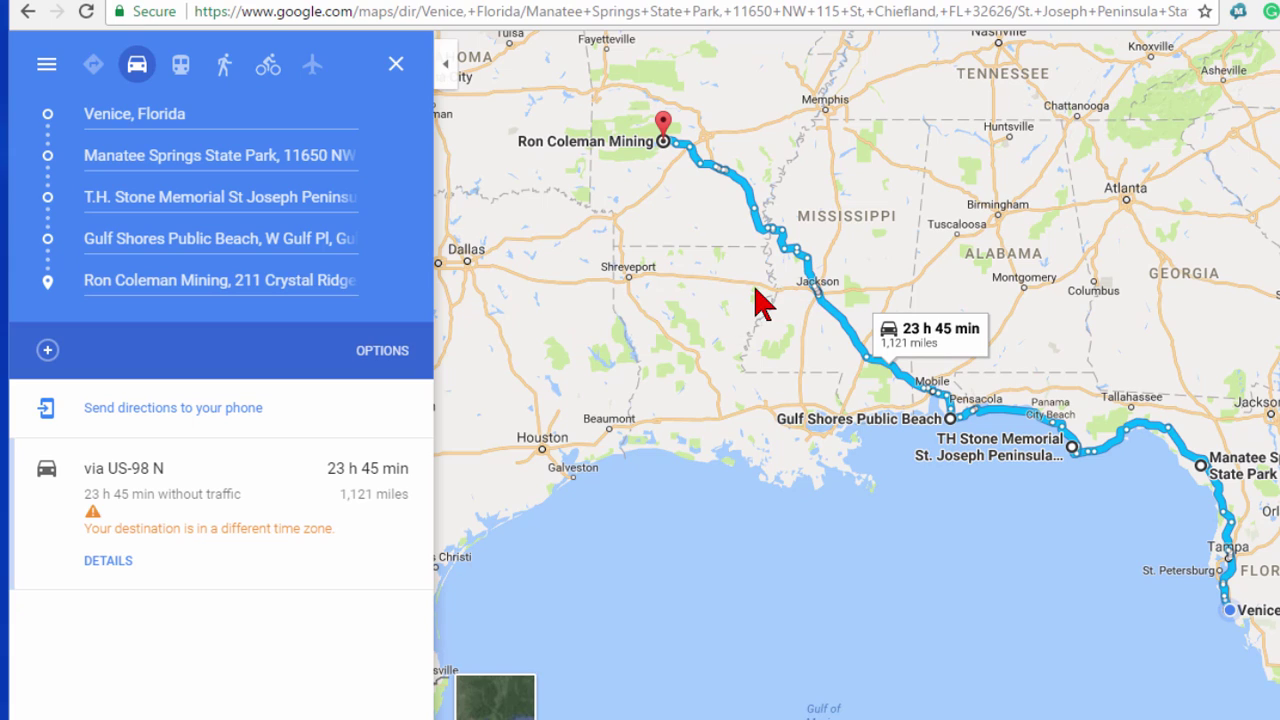
scroll(760, 302, up, 2)
scroll(760, 302, up, 2)
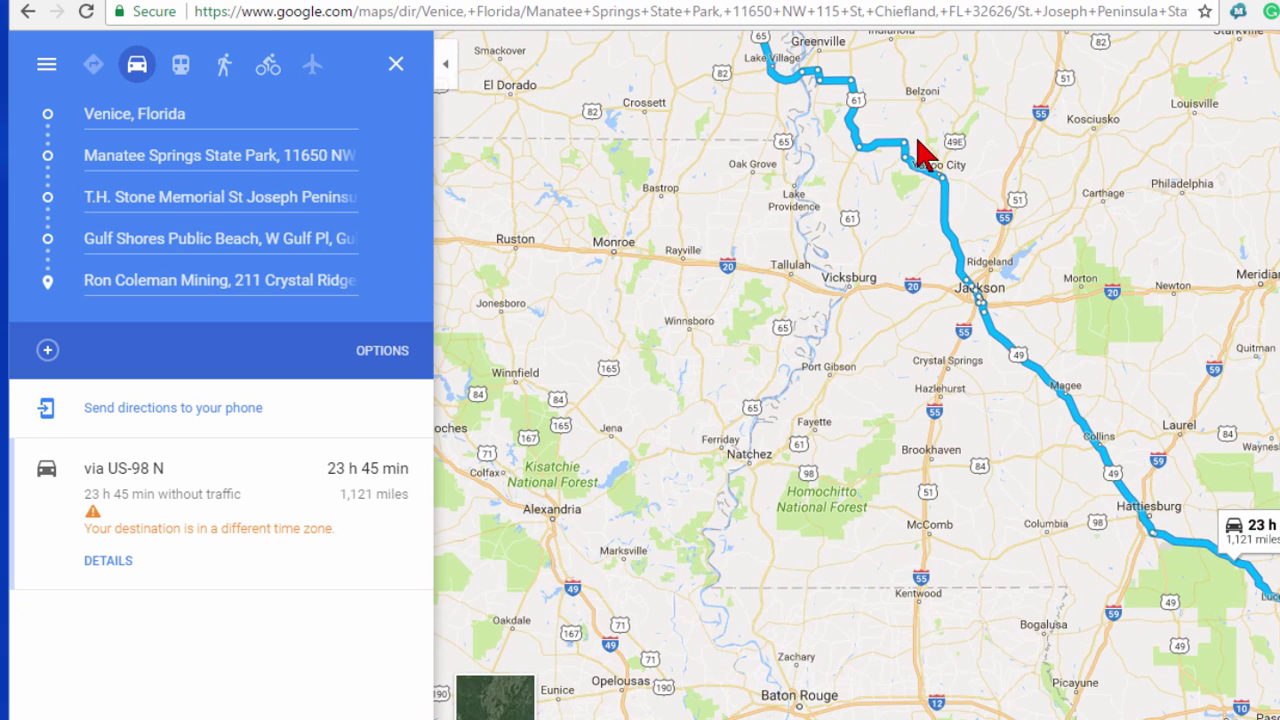
mouse_move(950, 185)
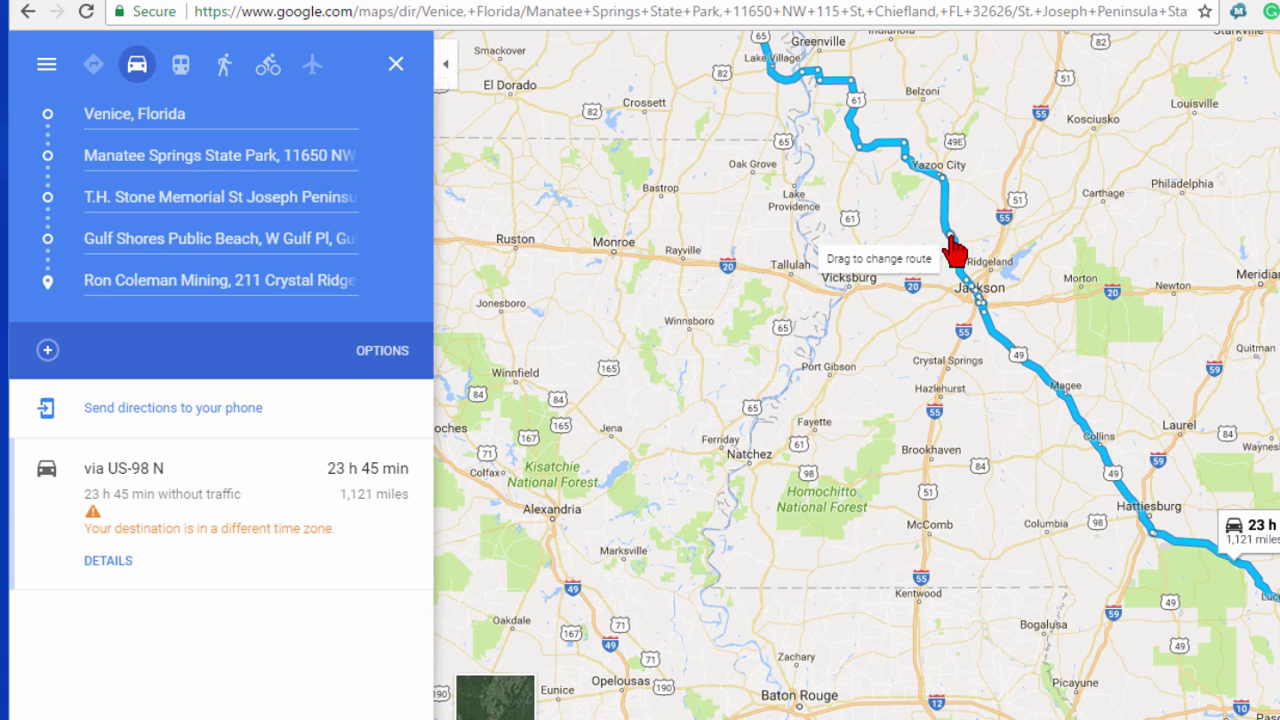
drag(951, 251, 1074, 400)
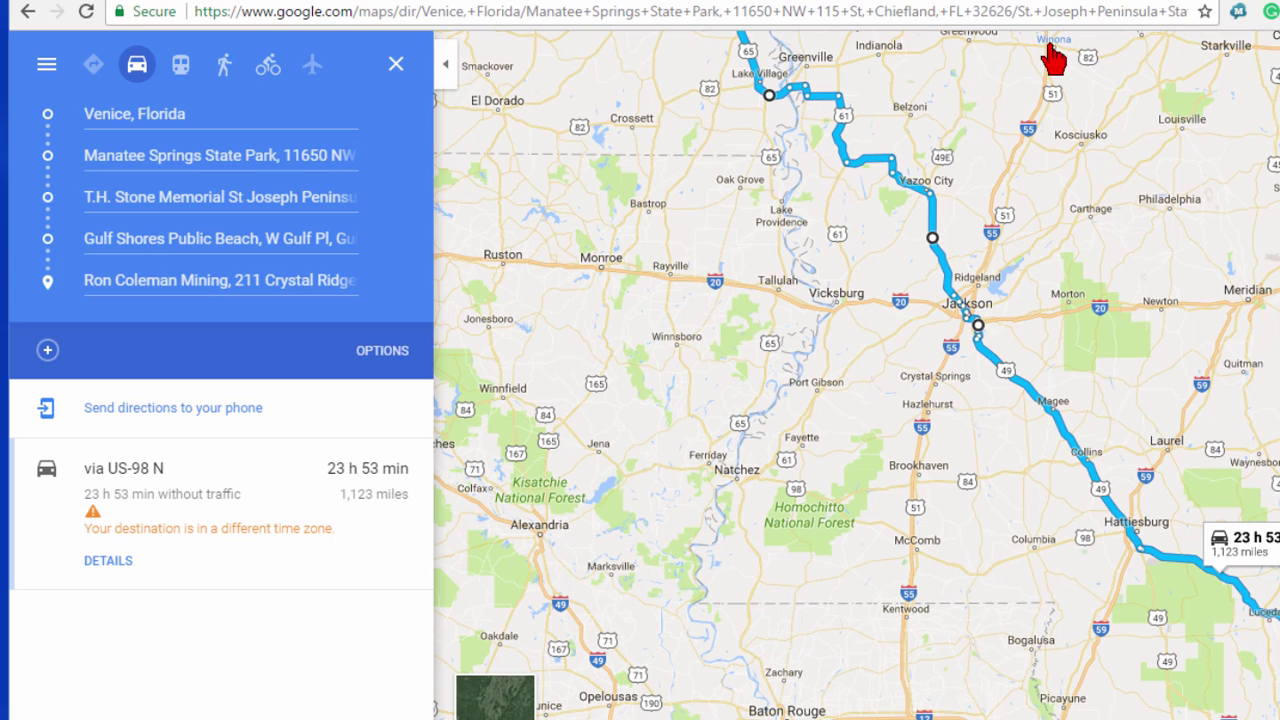
Step: Close the route options and side menu, then zoom out over the five-stop route
click(382, 351)
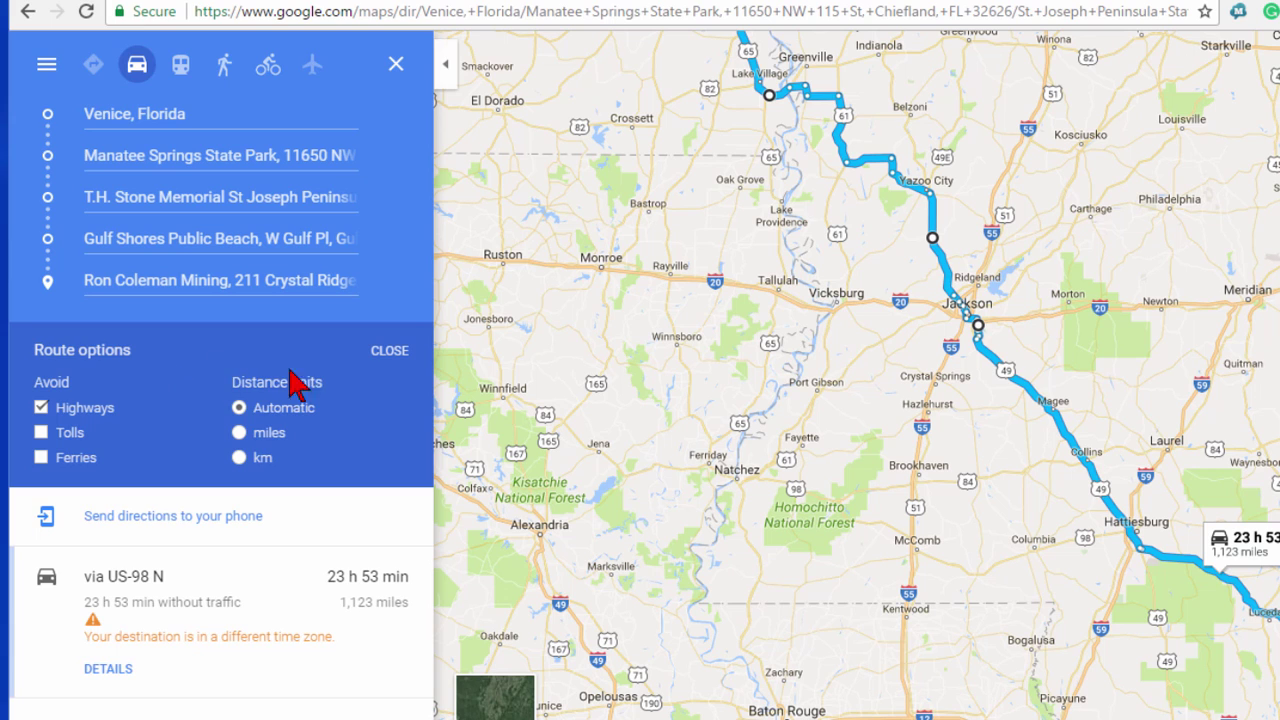
click(390, 352)
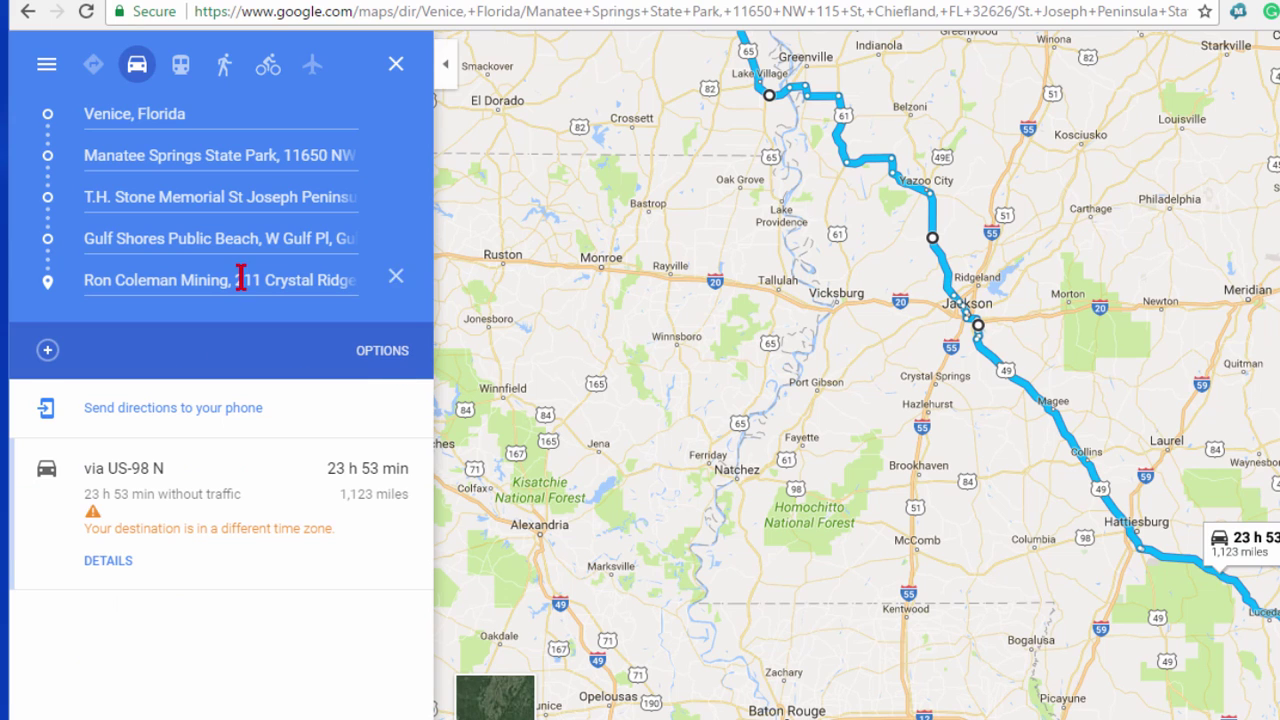
click(45, 66)
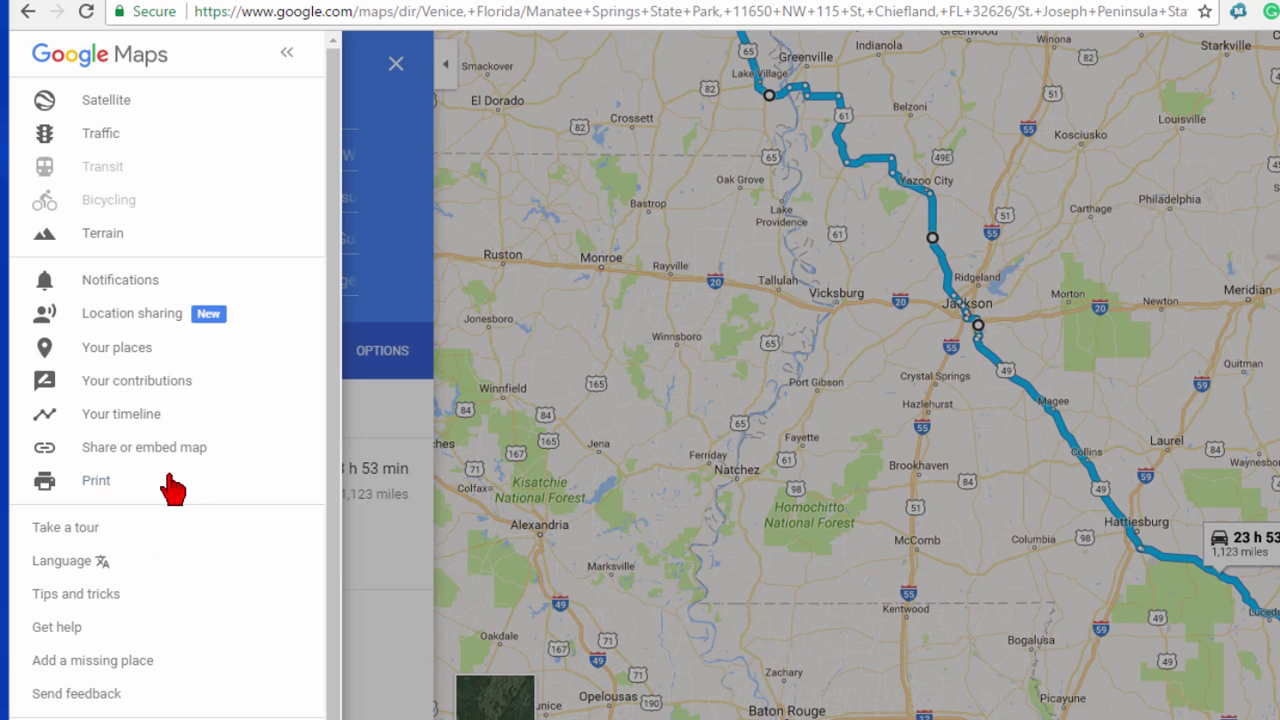
scroll(190, 530, down, 1)
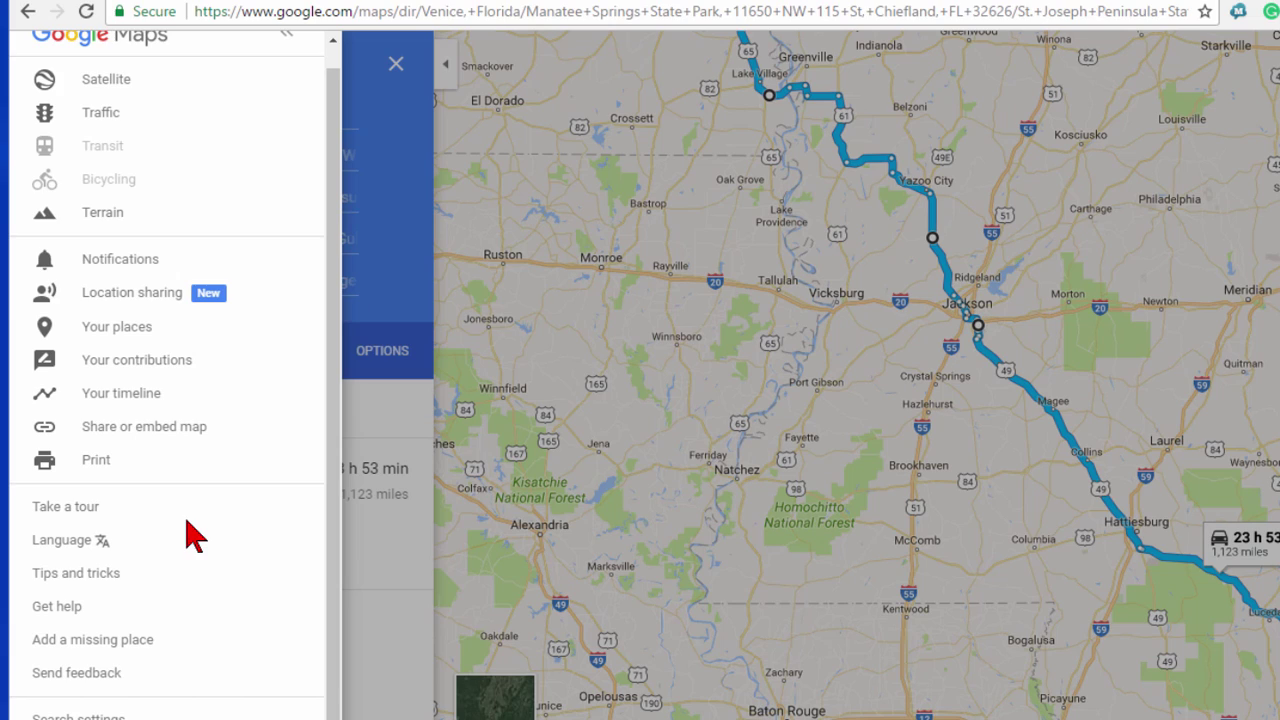
scroll(286, 60, up, 1)
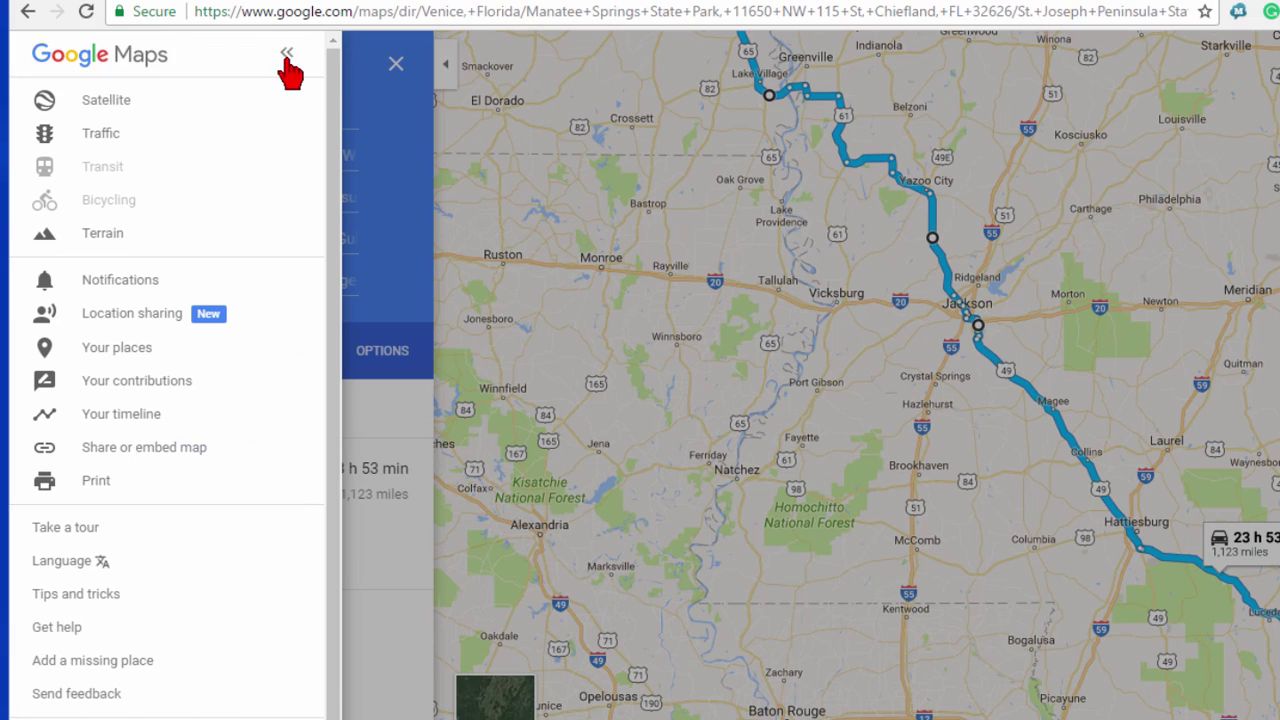
click(287, 55)
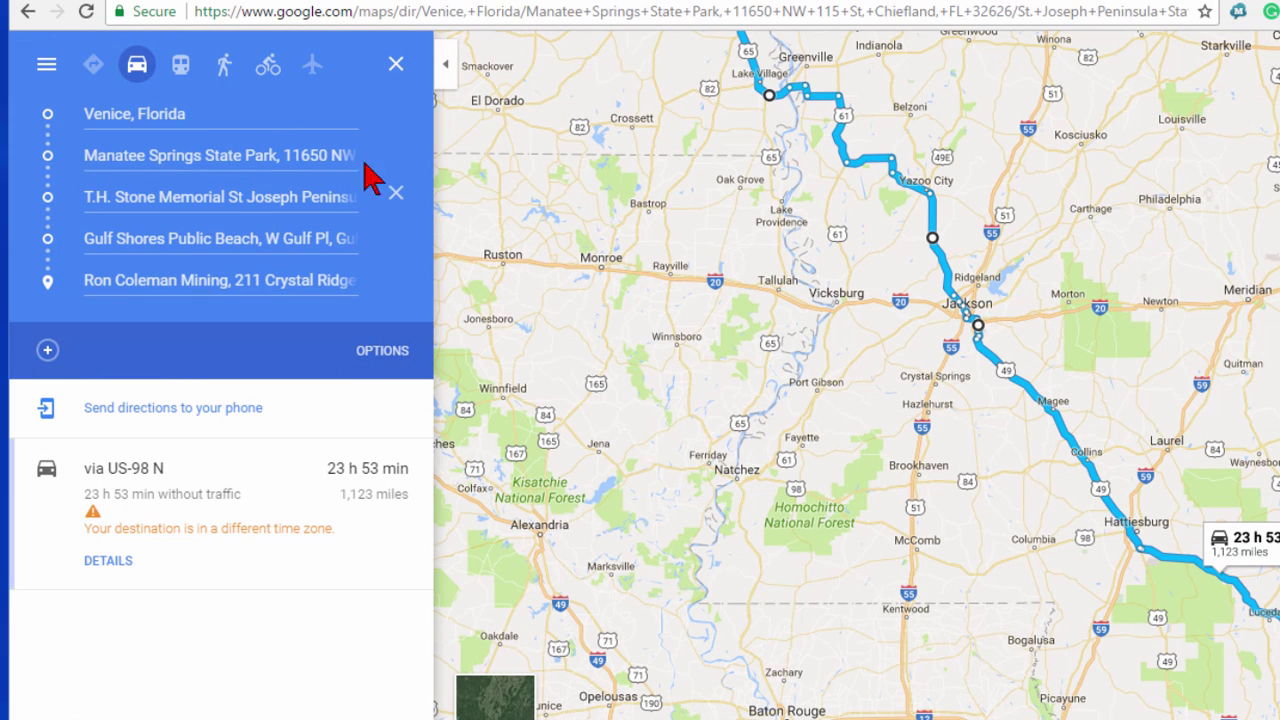
scroll(492, 218, down, 3)
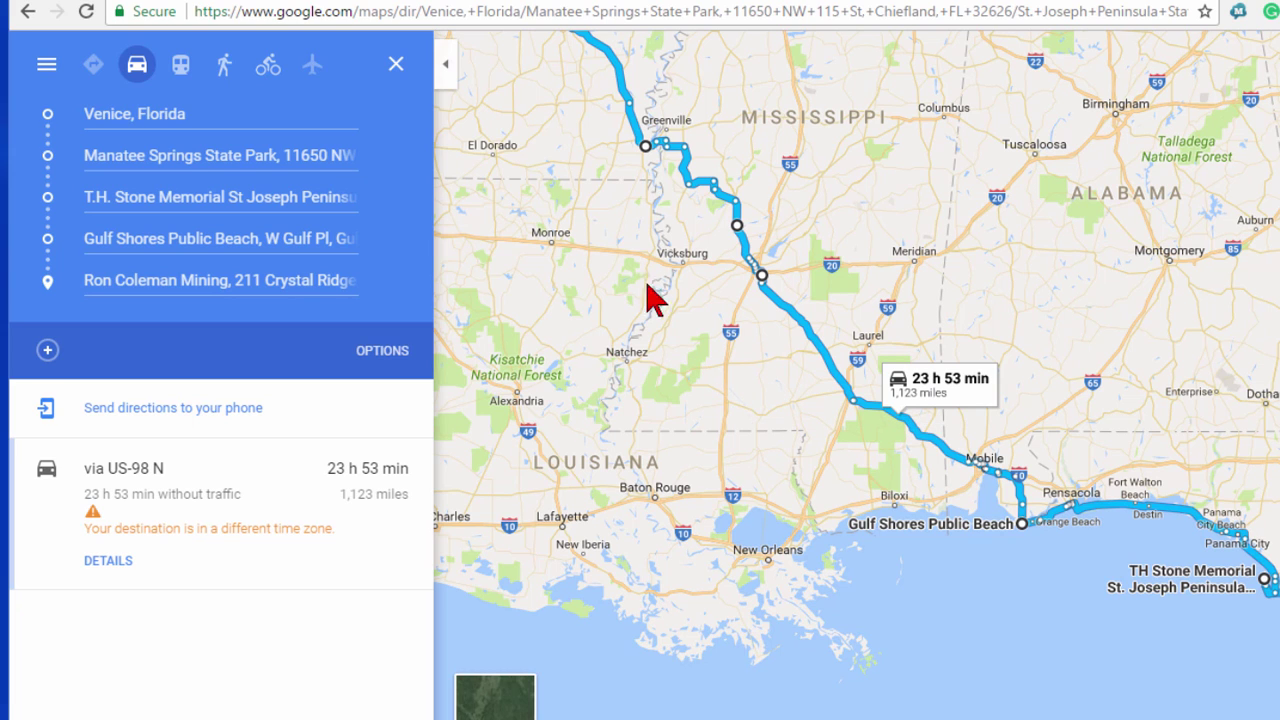
Step: Copy the route's web address and switch to the GPS Visualizer tab
click(828, 15)
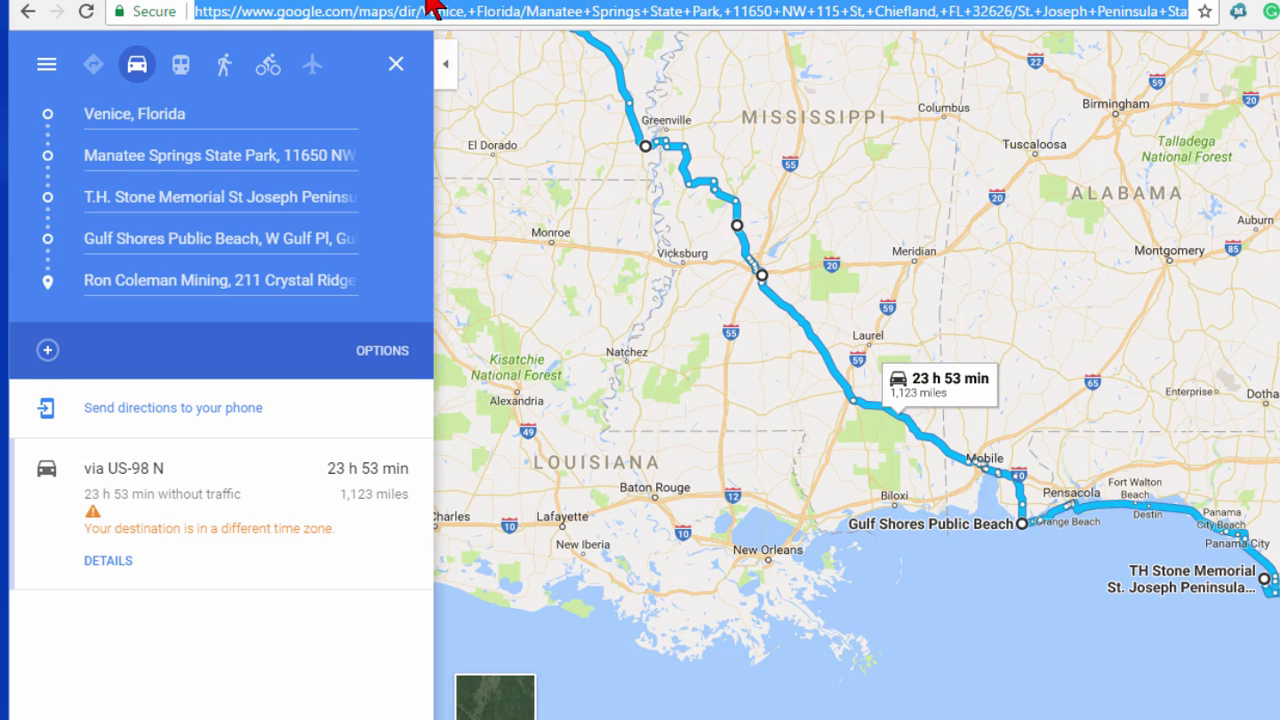
click(306, 17)
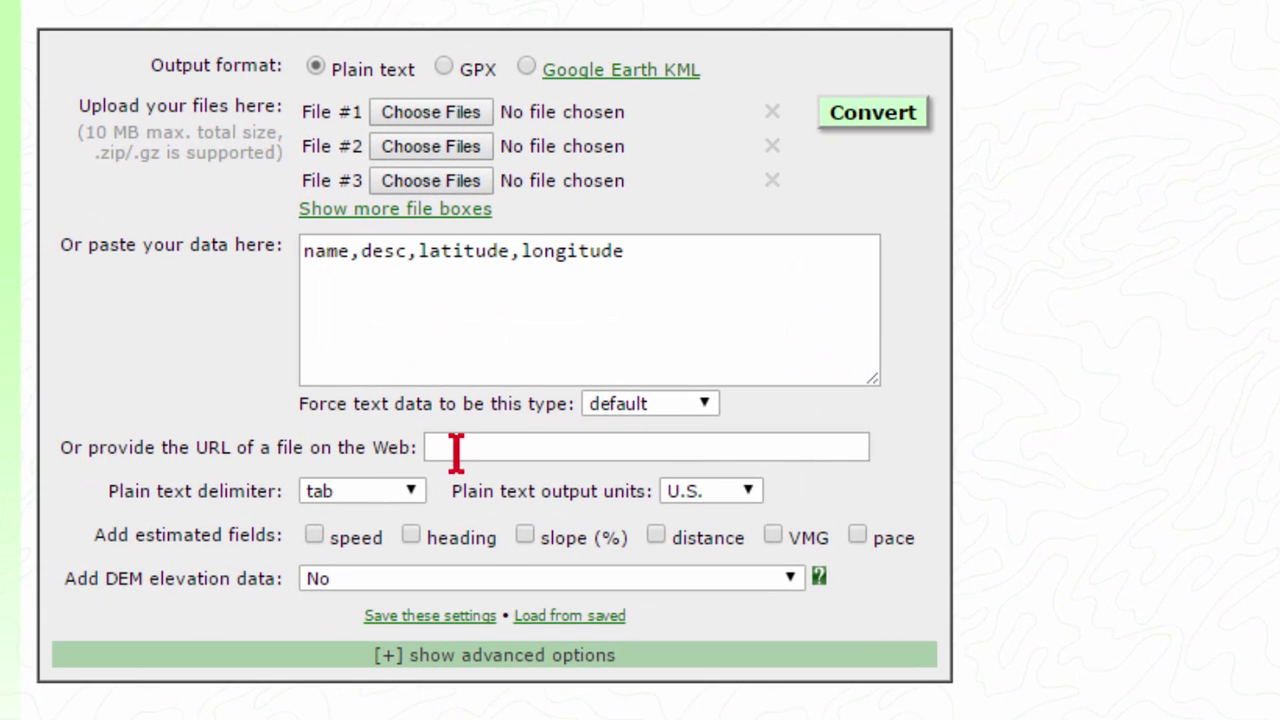
Step: Paste the Google Maps route link, choose GPX output and convert it
click(458, 453)
key(ctrl+v)
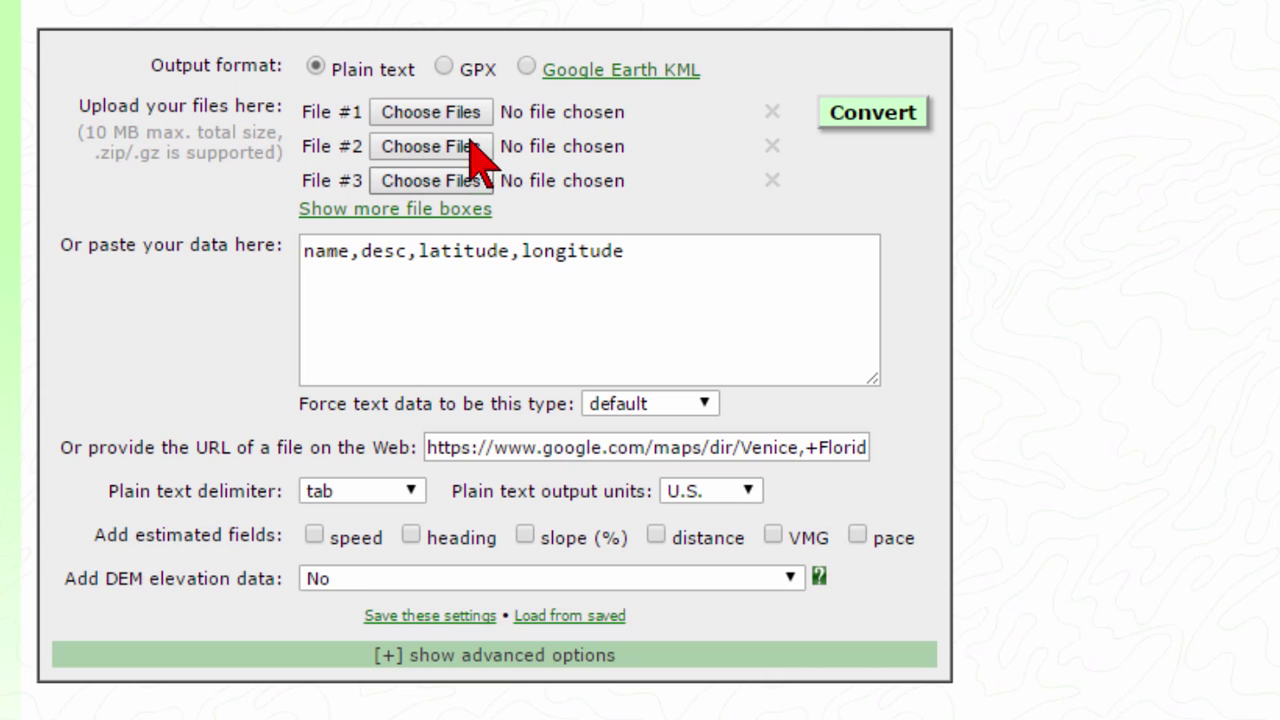
click(443, 67)
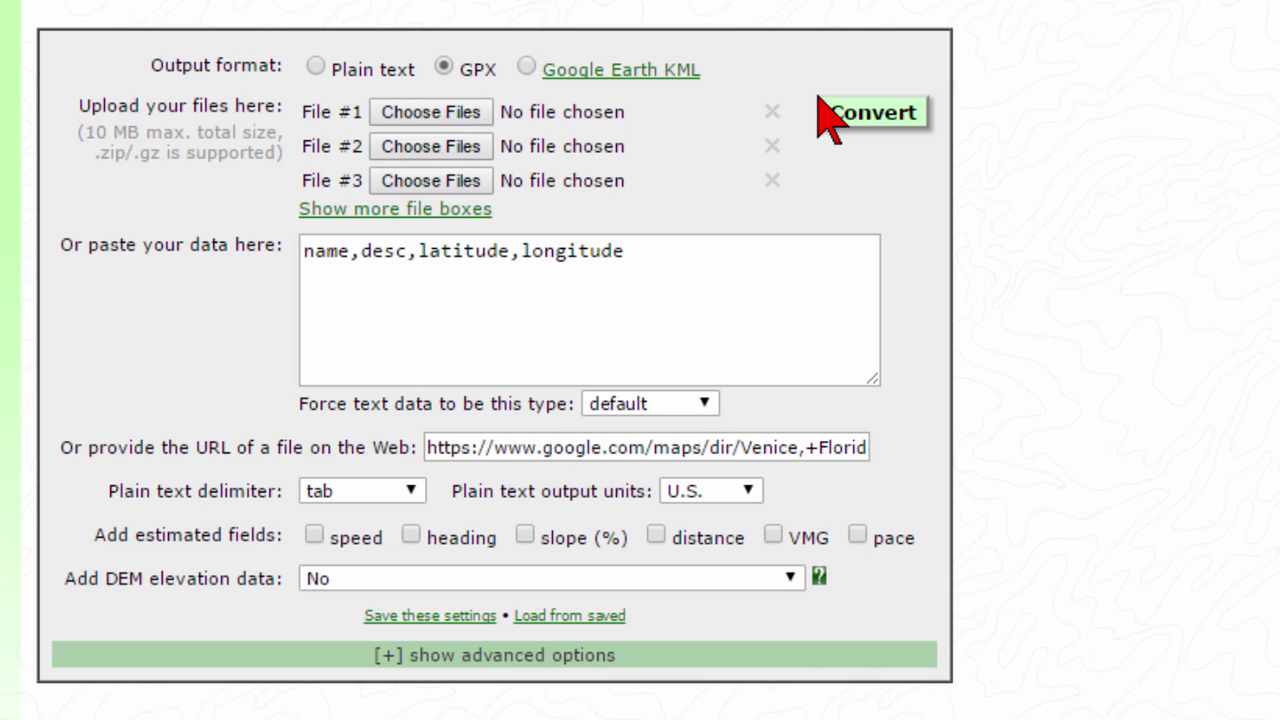
click(870, 122)
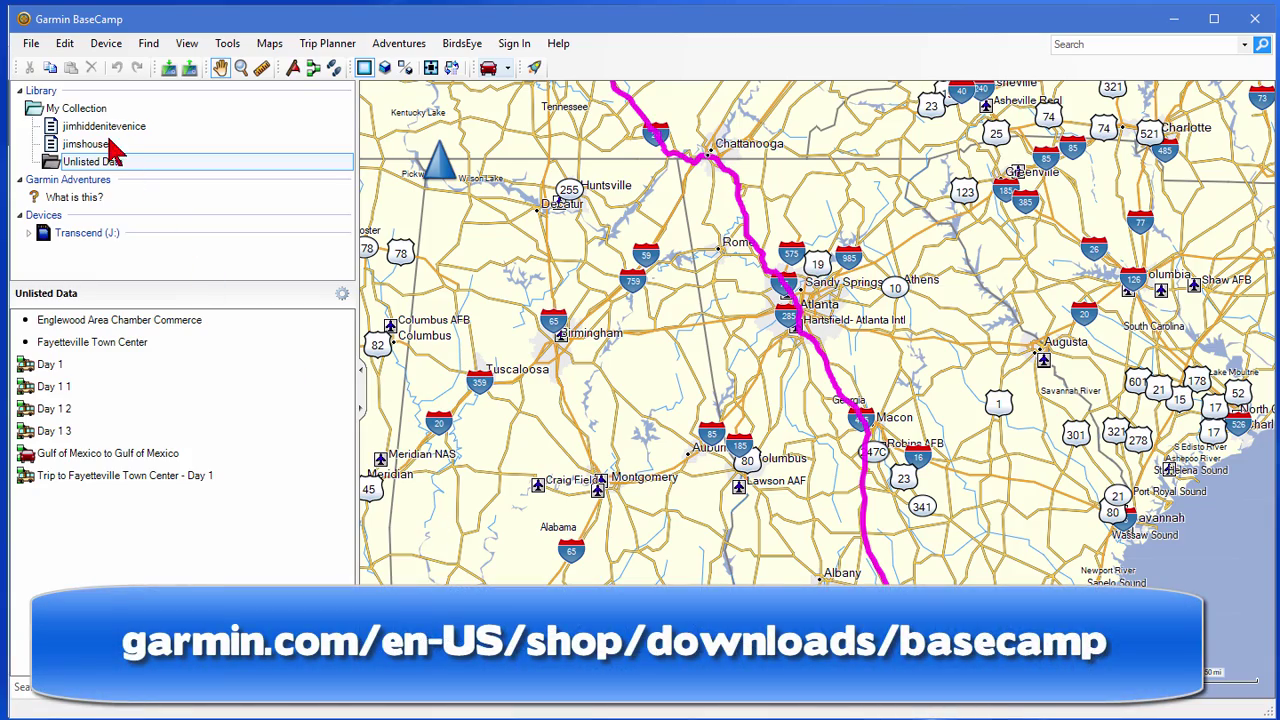
Step: Import the converted GPX file into My Collection using File > Import
click(298, 108)
click(31, 43)
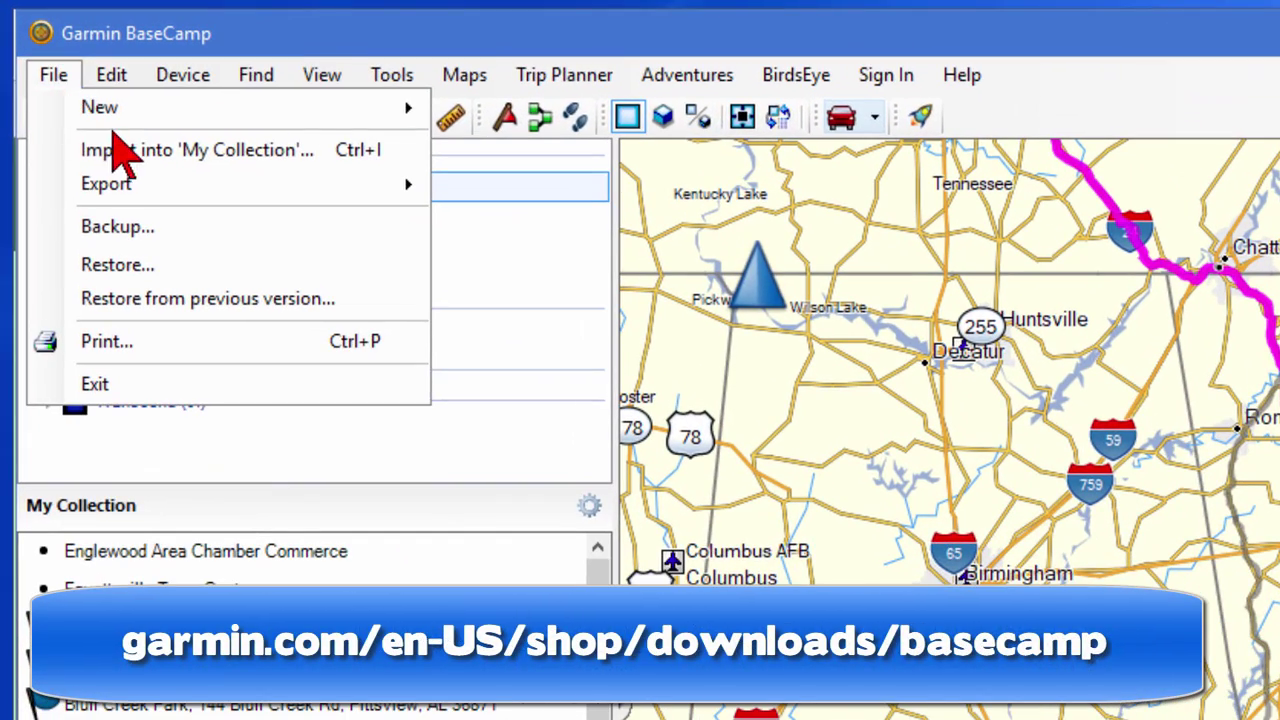
click(165, 150)
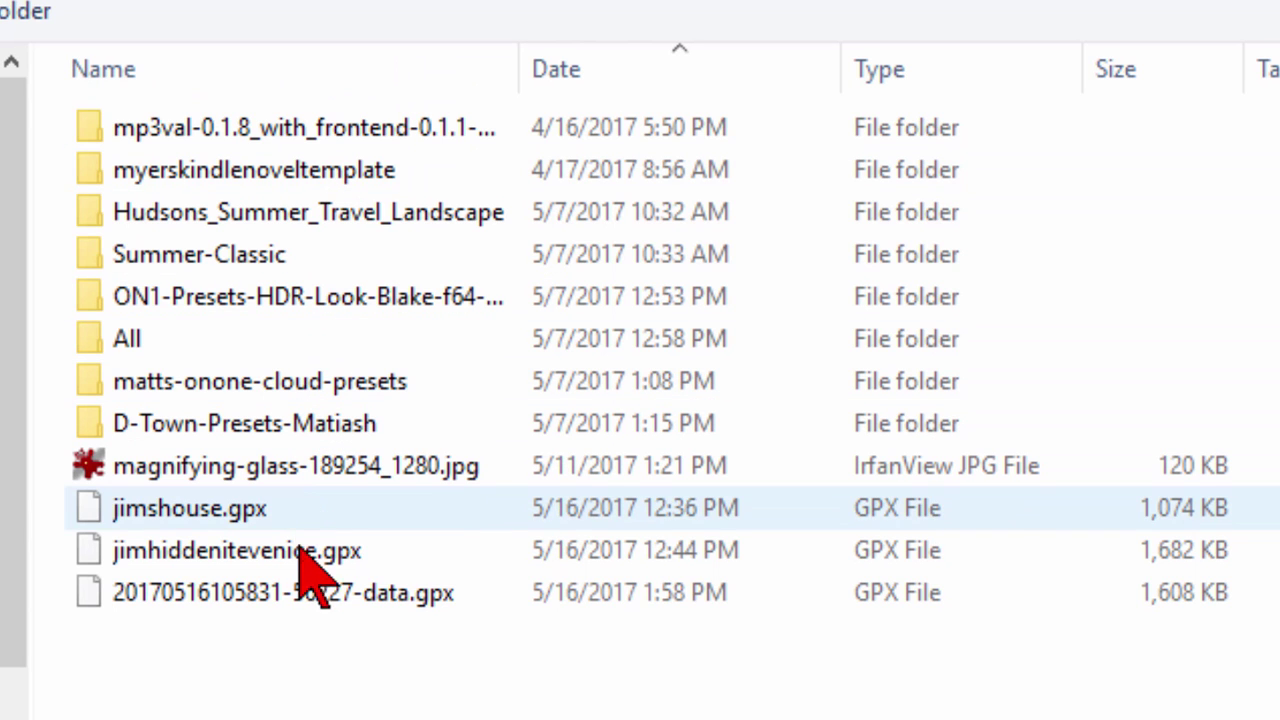
click(299, 607)
click(806, 700)
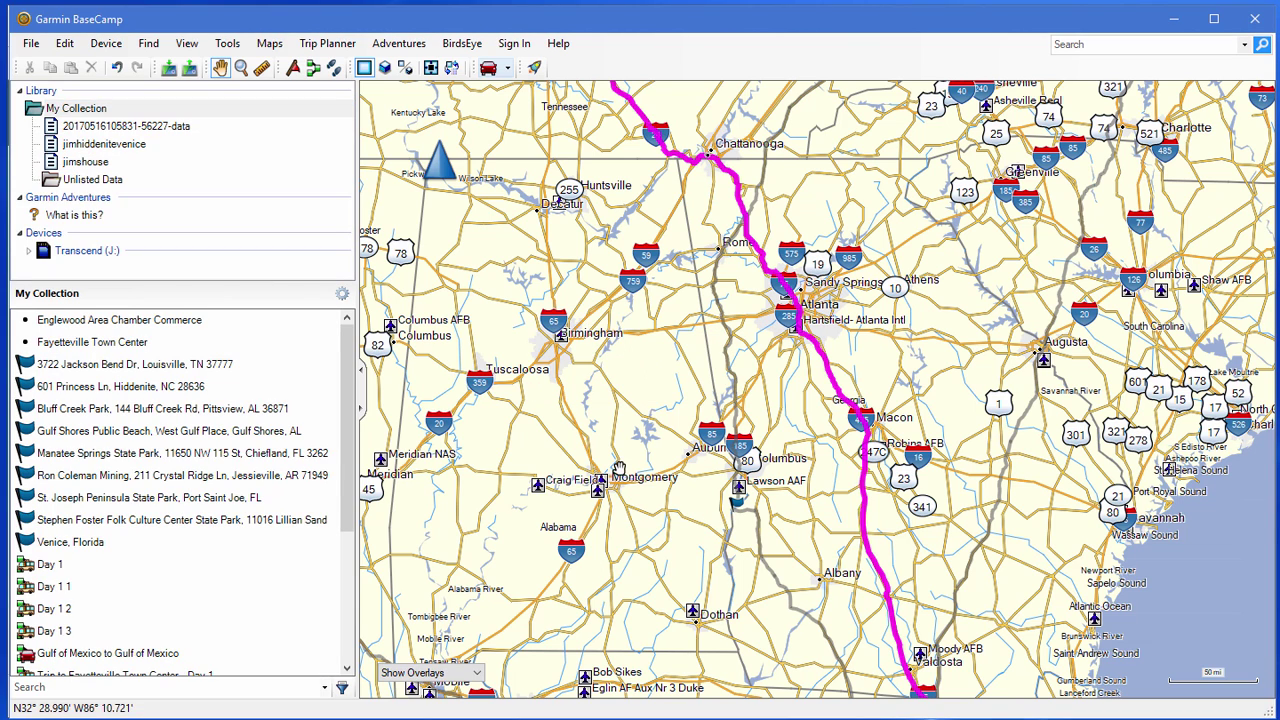
Step: Show the imported data's waypoints and routes and check the send-to-device options
click(176, 137)
scroll(568, 360, down, 3)
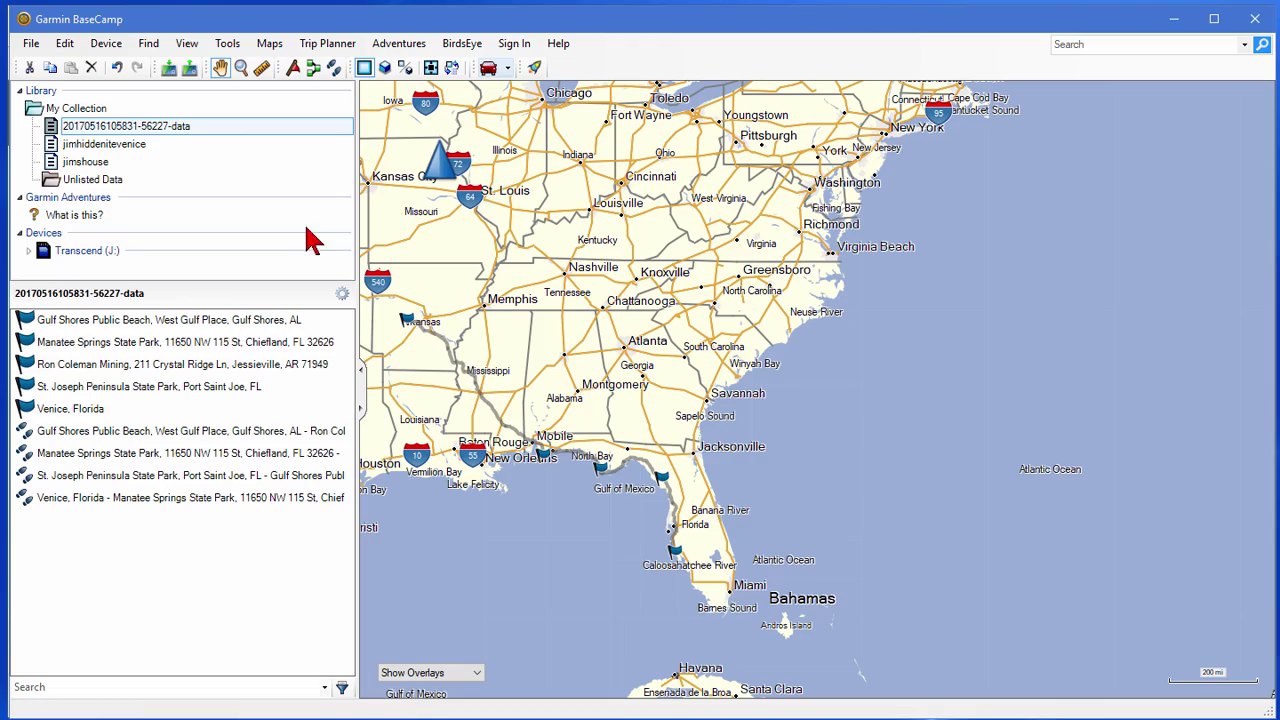
click(95, 45)
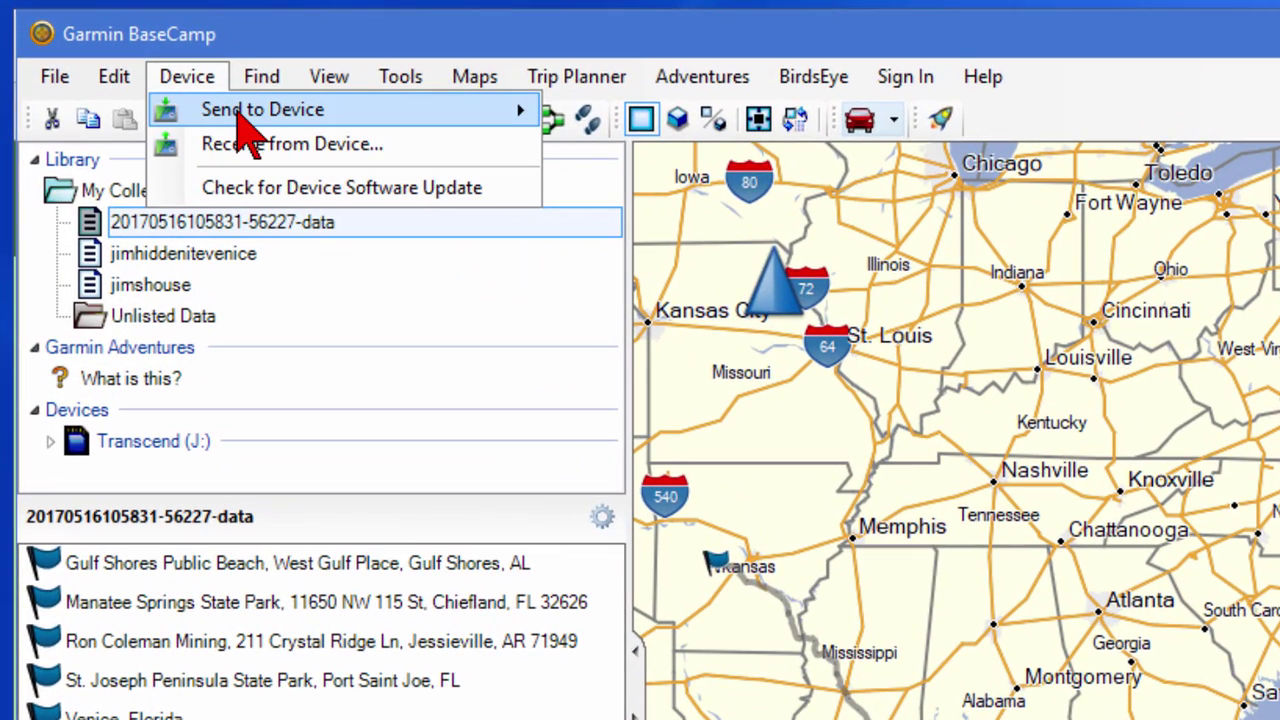
mouse_move(217, 104)
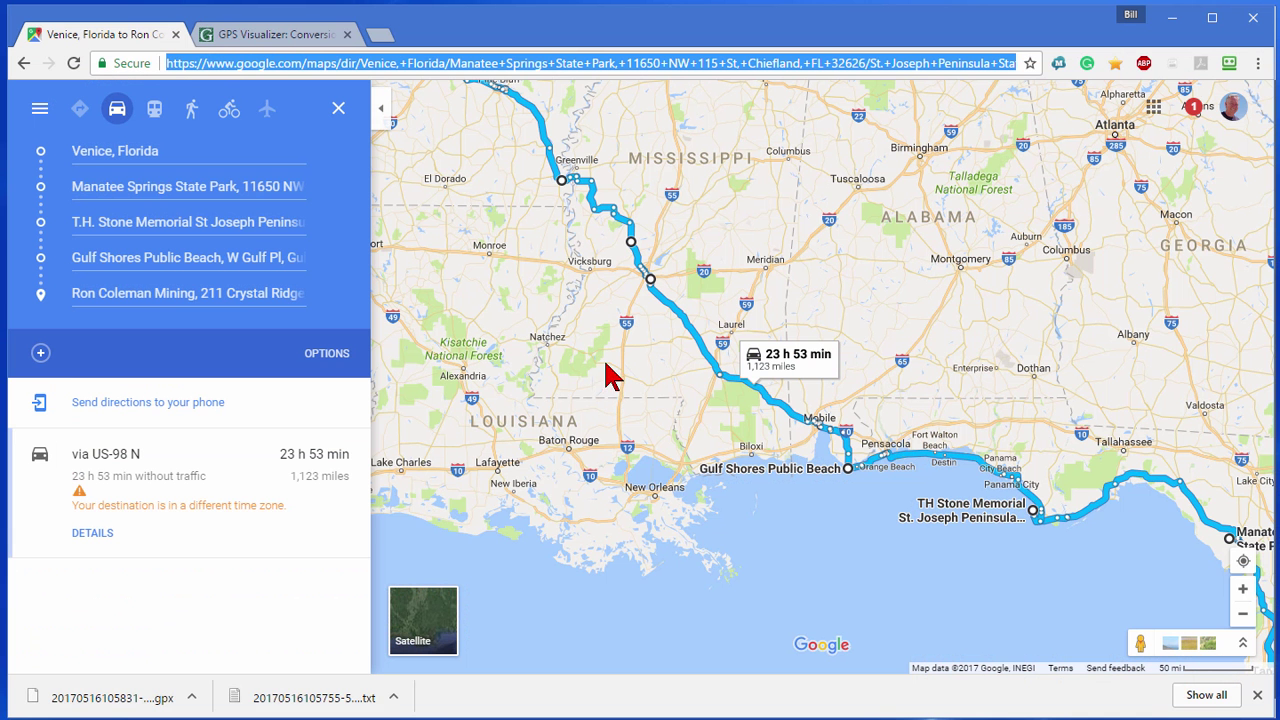
scroll(590, 365, down, 1)
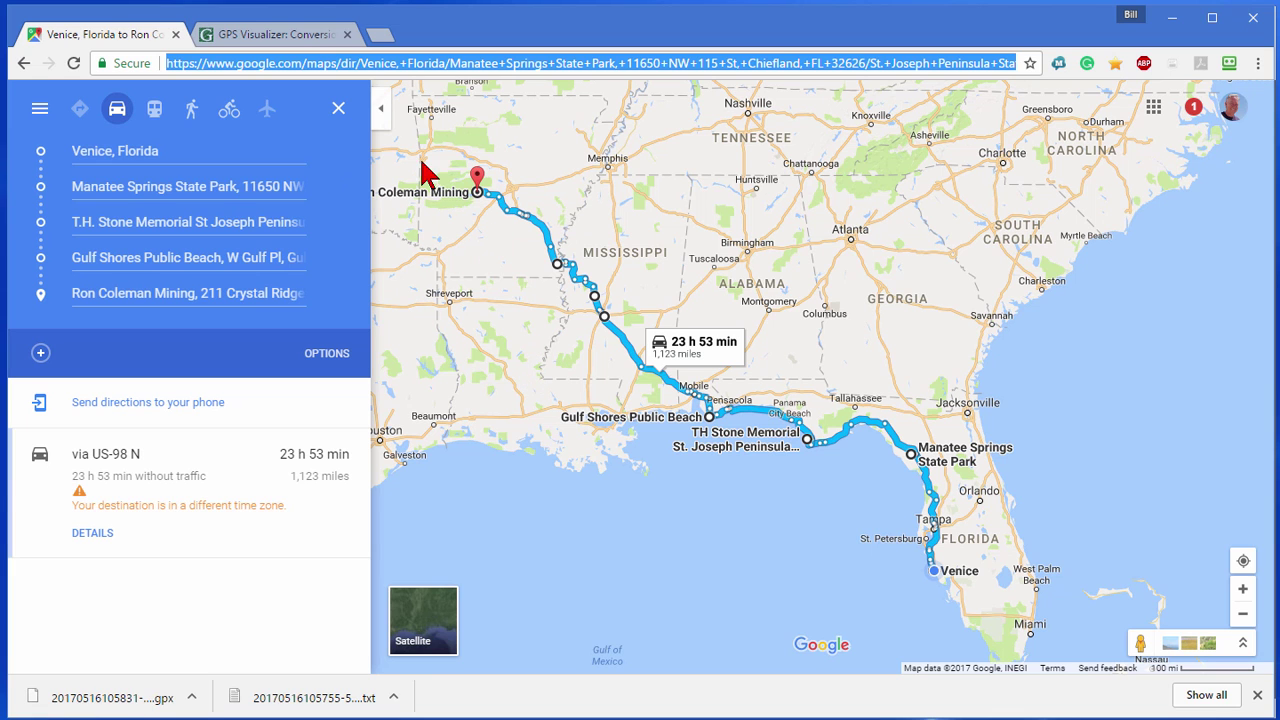
click(280, 38)
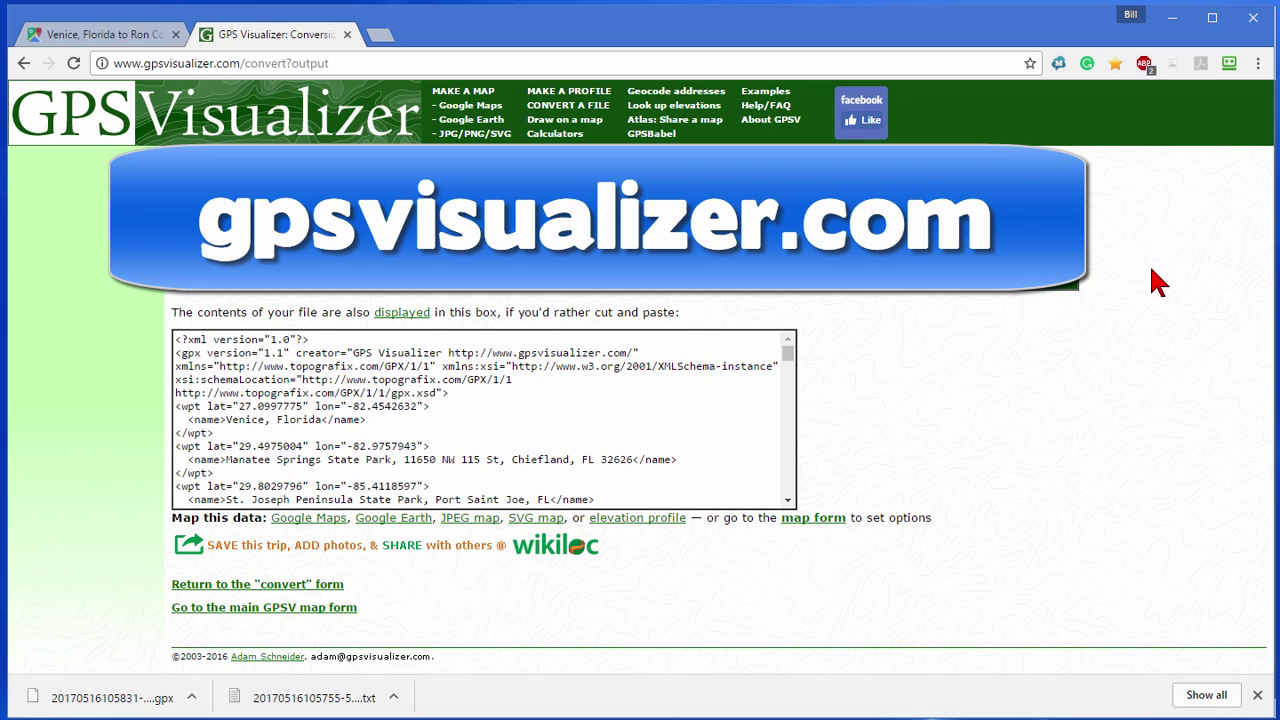
click(120, 36)
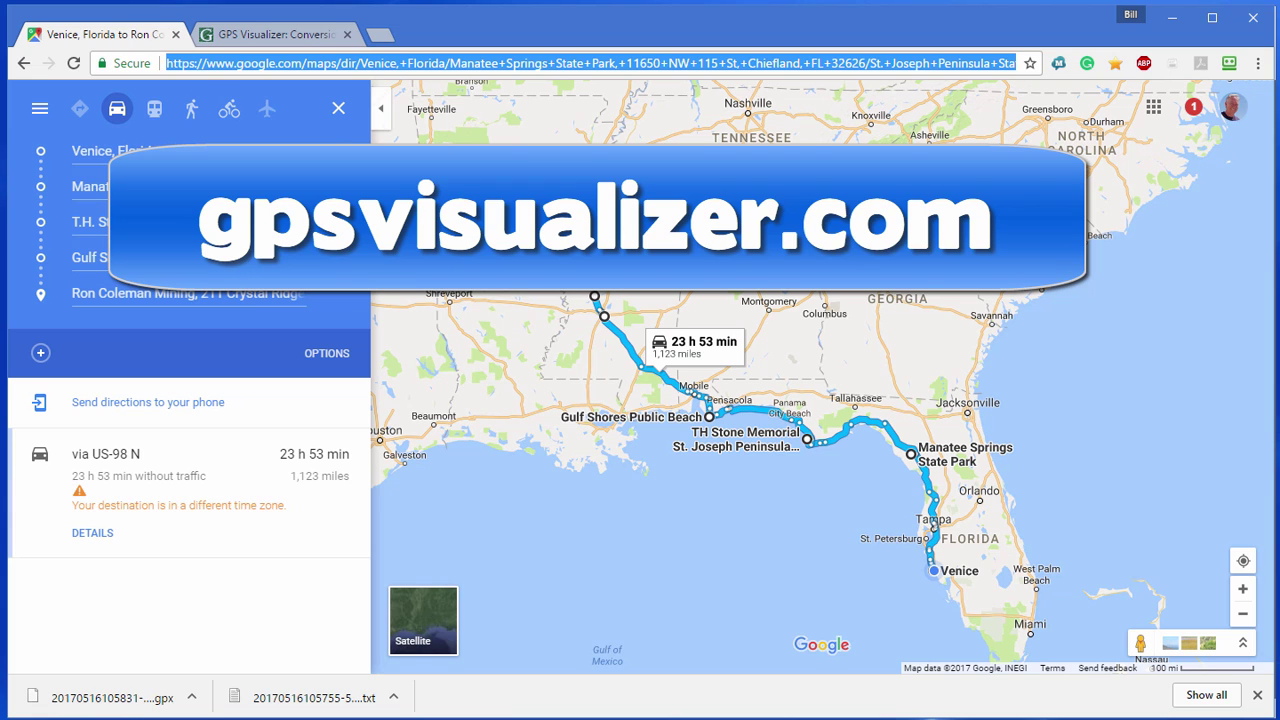